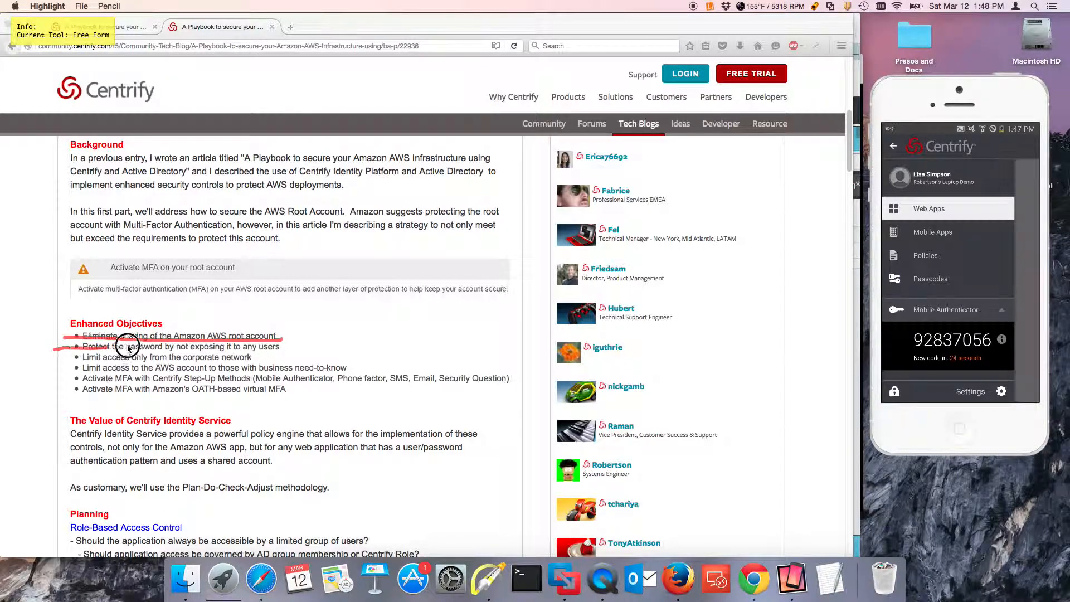
Underline items in the Enhanced Objectives list freehand, point an arrow at the business need-to-know item, and clear the annotations.
{"action": "left_click_drag", "start_coordinate": [68, 357], "coordinate": [298, 361]}
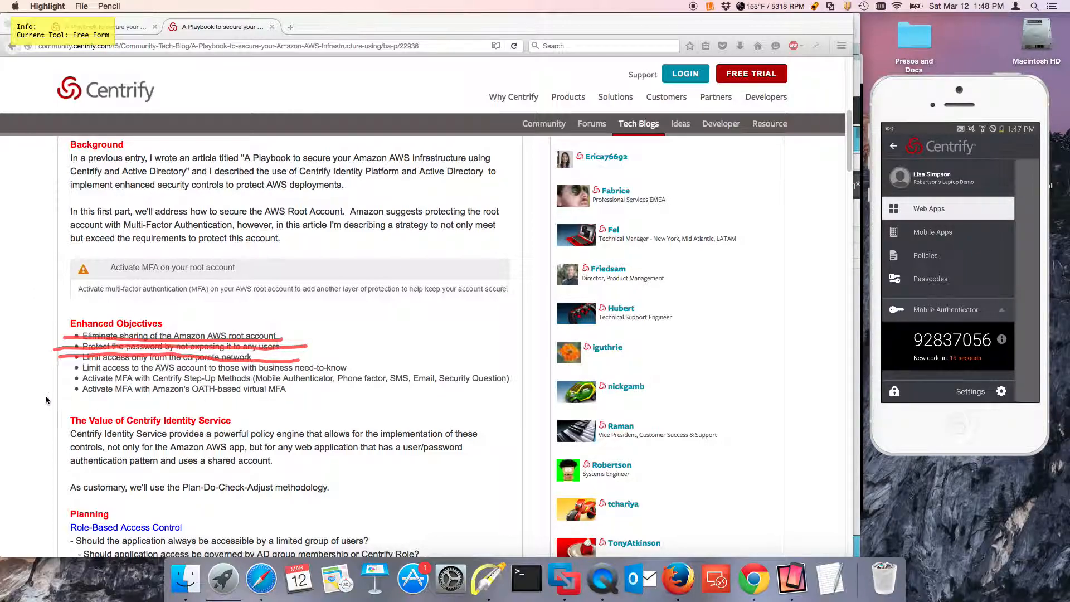
{"action": "left_click_drag", "start_coordinate": [58, 383], "coordinate": [516, 378]}
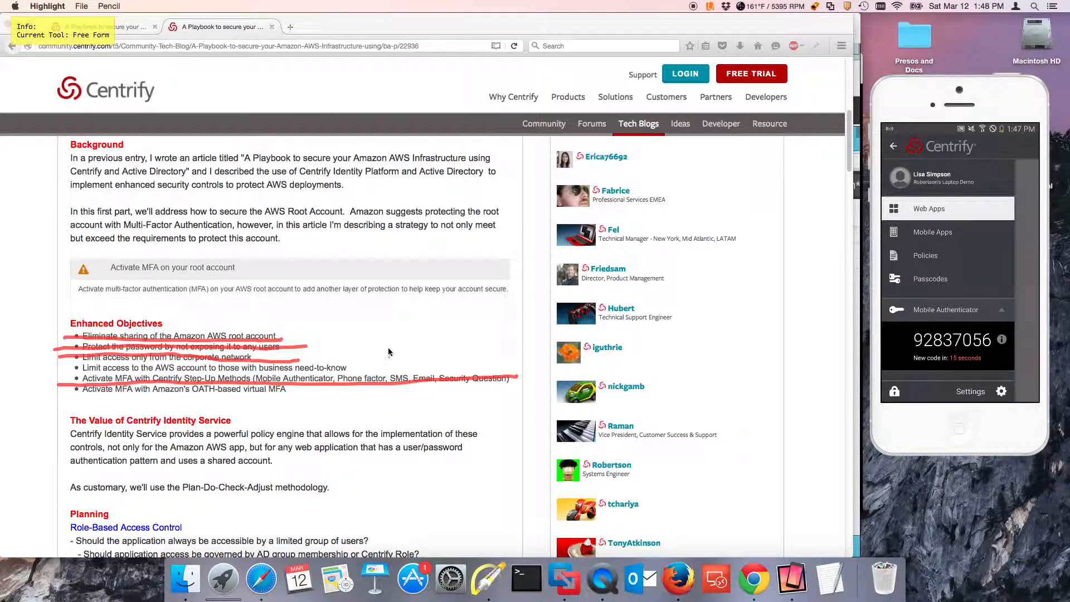
{"action": "left_click_drag", "start_coordinate": [391, 347], "coordinate": [359, 366]}
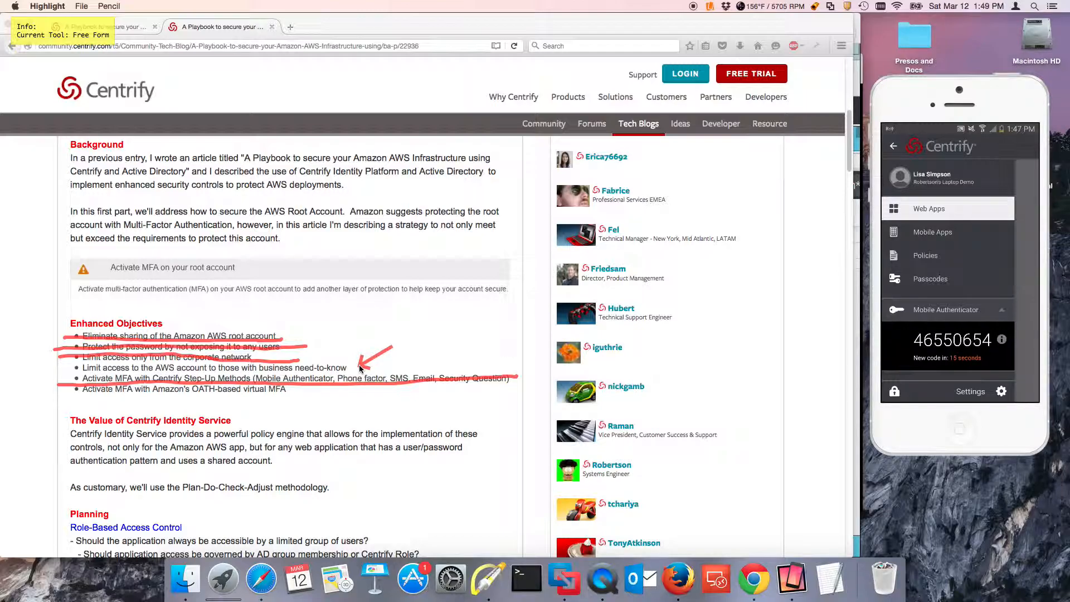
{"action": "key", "text": "Escape"}
Switch to VMware Fusion and bring the Cloud Manager roles list in front of the User Portal window.
{"action": "left_click", "coordinate": [565, 579]}
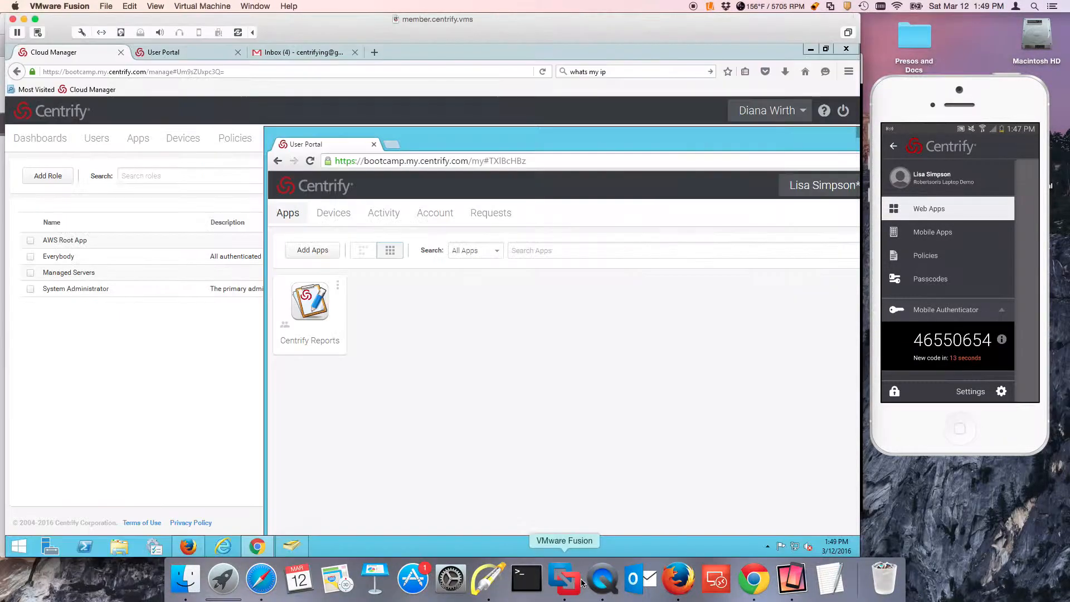
{"action": "left_click_drag", "start_coordinate": [663, 132], "coordinate": [620, 127]}
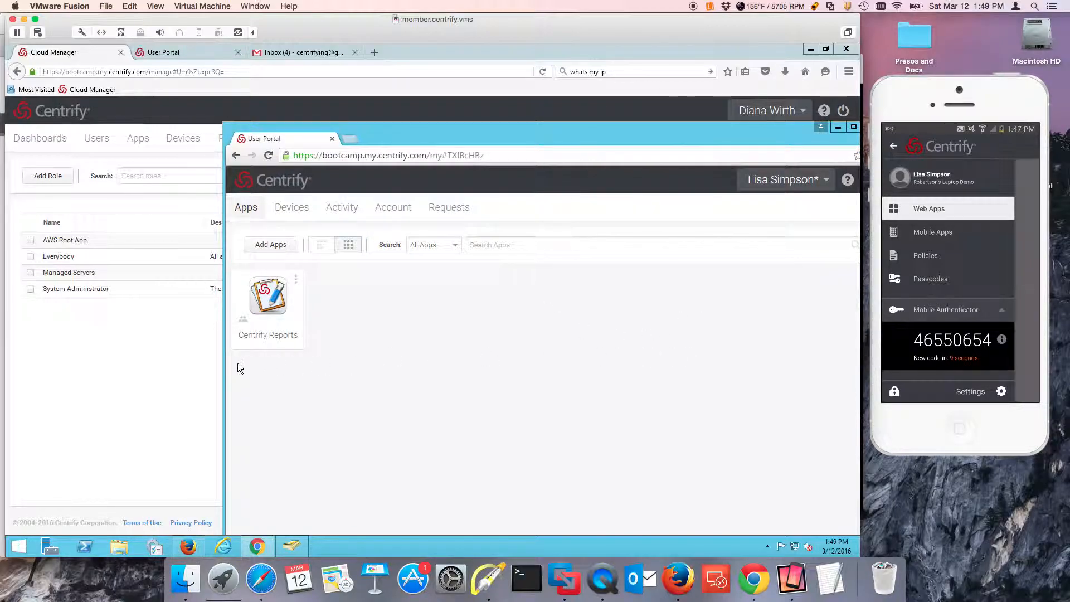
{"action": "left_click", "coordinate": [208, 363]}
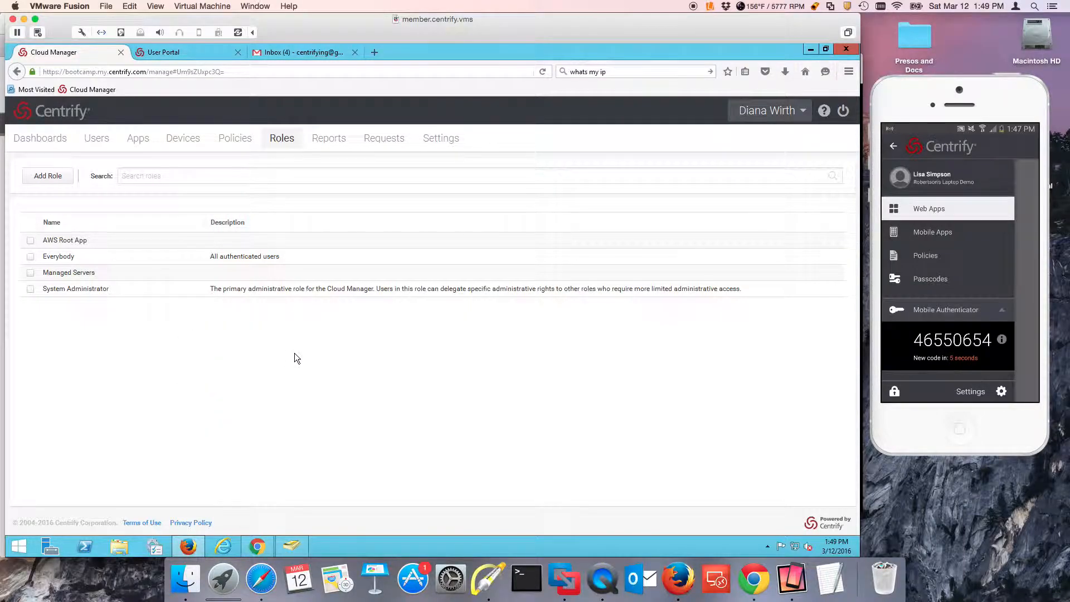
Start a new role in Cloud Manager and name it AWS-App-Approvers.
{"action": "left_click", "coordinate": [58, 176]}
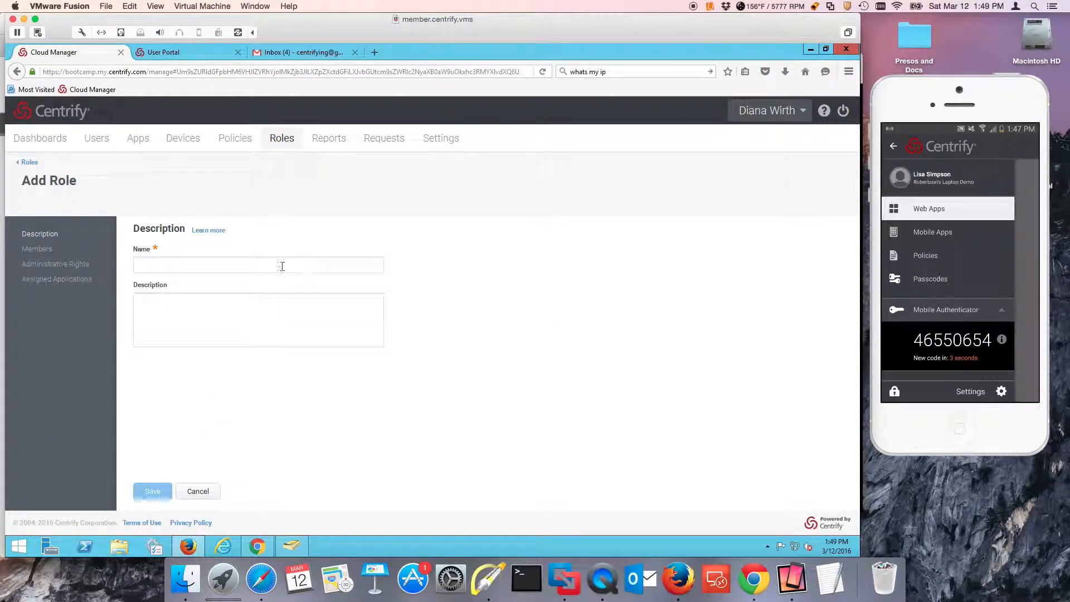
{"action": "left_click", "coordinate": [185, 266]}
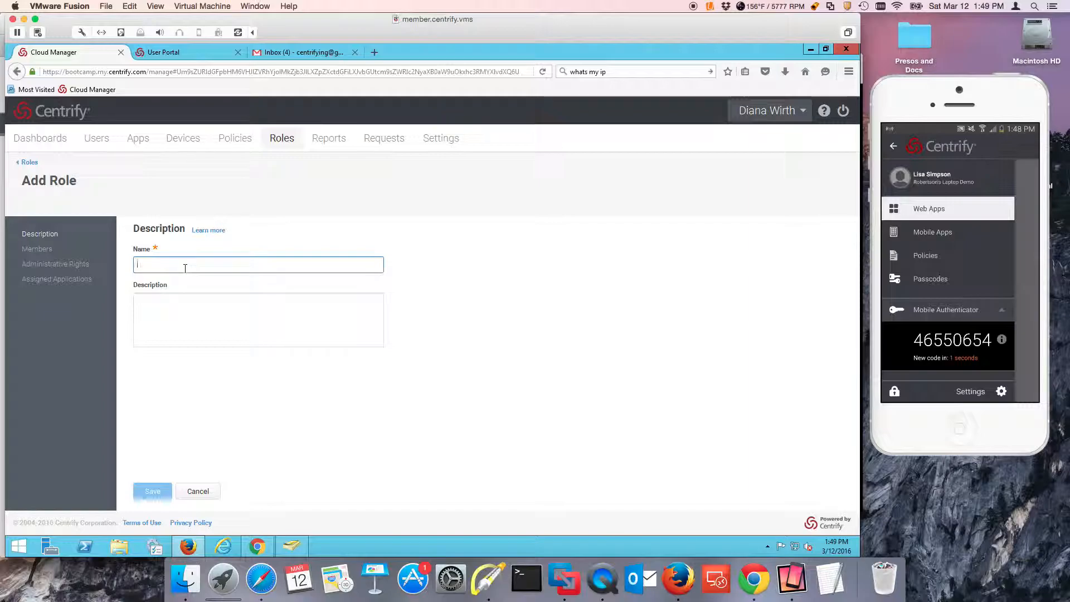
{"action": "type", "text": "AWS"}
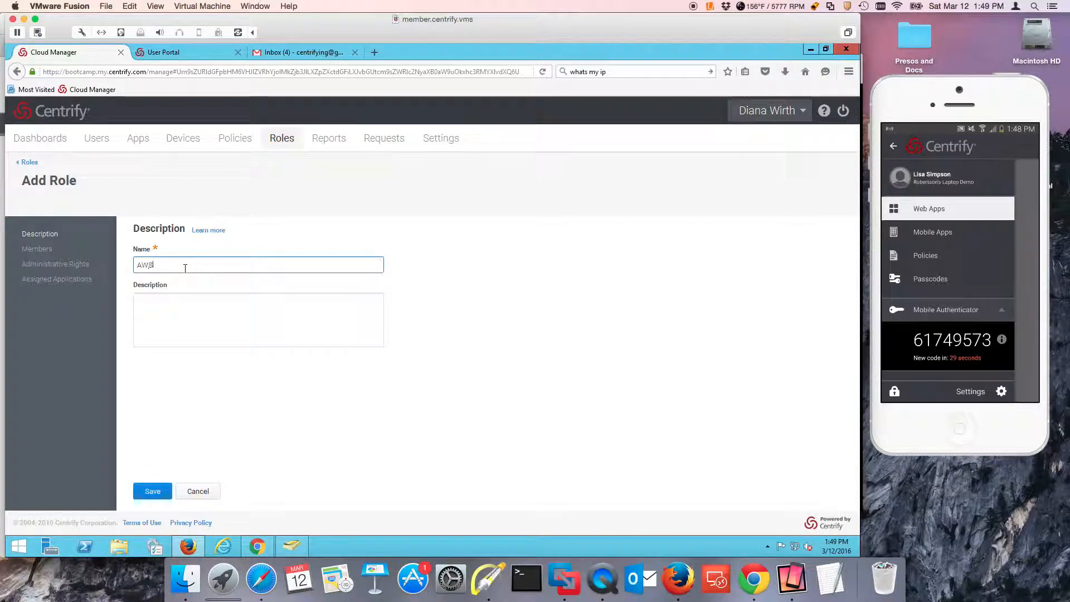
{"action": "type", "text": "-App-Approvers"}
Find the AWS-Root-Users group by searching for aws, add it as a member of the new role, and save the role.
{"action": "left_click", "coordinate": [44, 249]}
{"action": "left_click", "coordinate": [151, 260]}
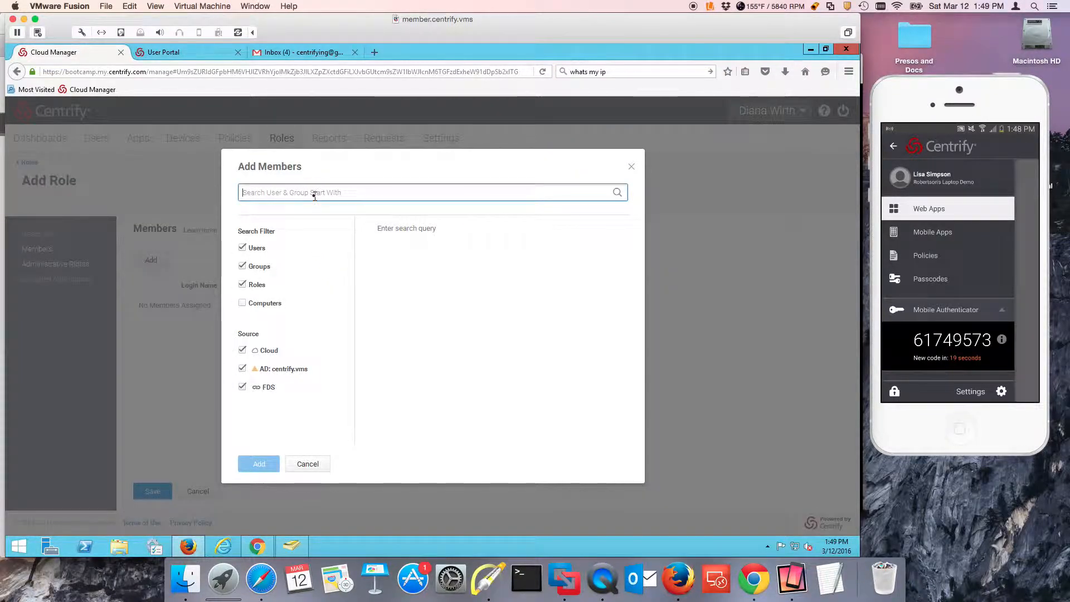
{"action": "type", "text": "aws"}
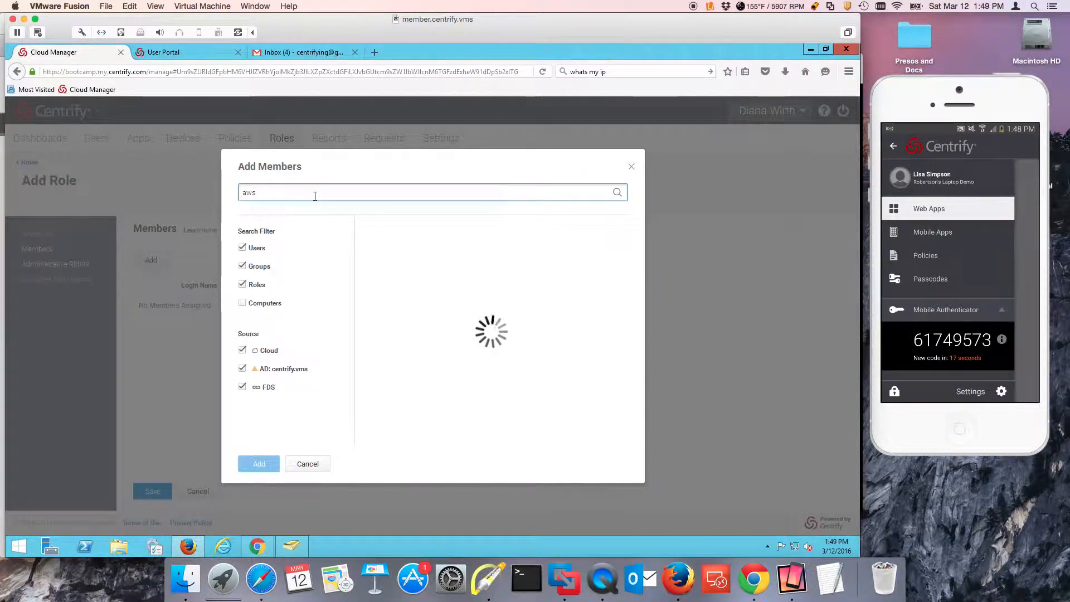
{"action": "left_click", "coordinate": [380, 263]}
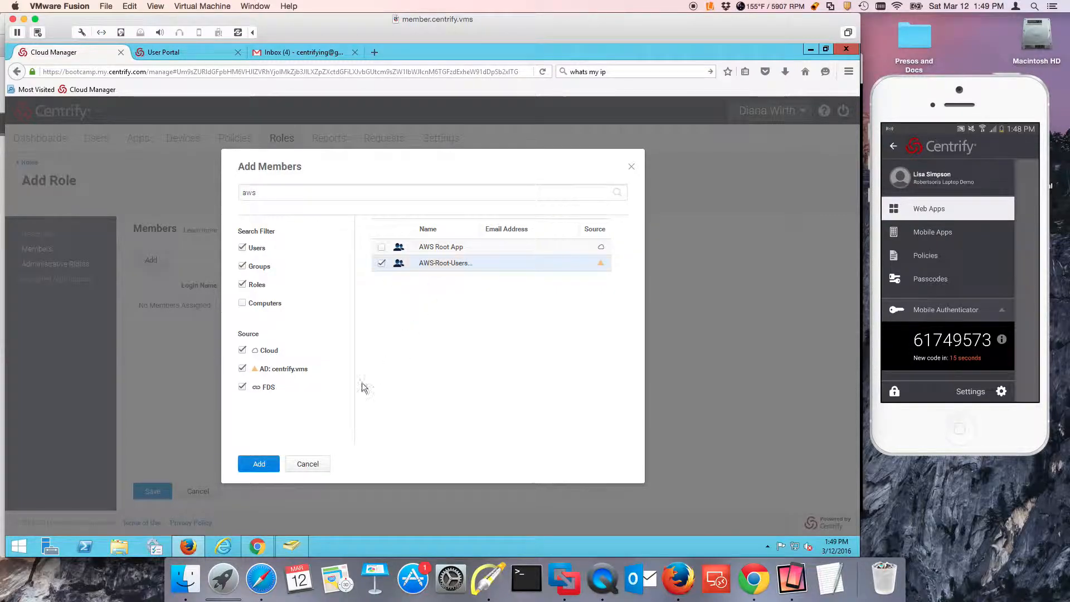
{"action": "left_click", "coordinate": [258, 465]}
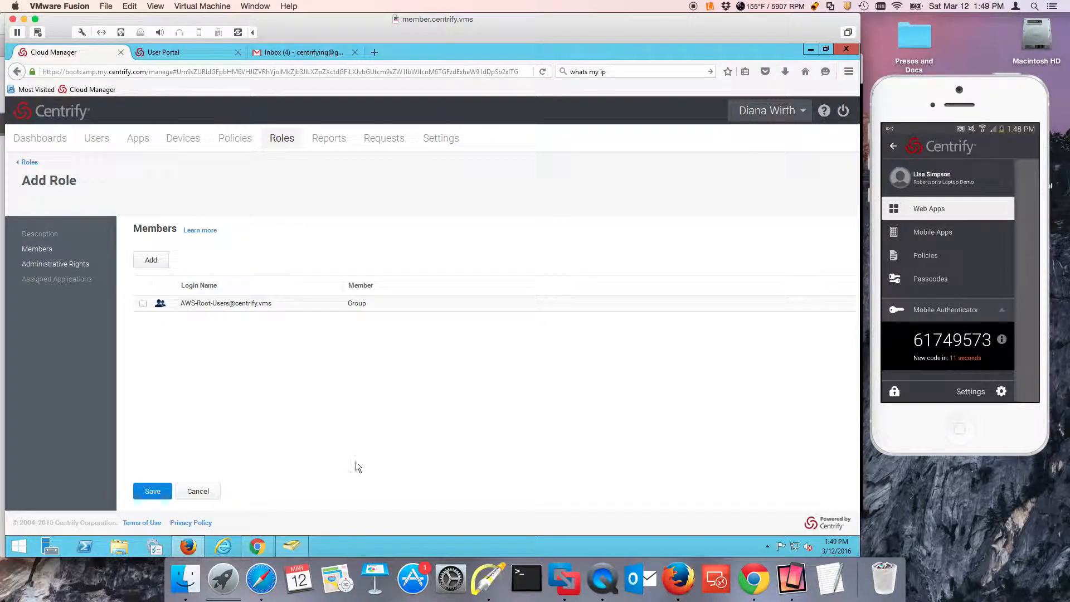
{"action": "left_click", "coordinate": [152, 490]}
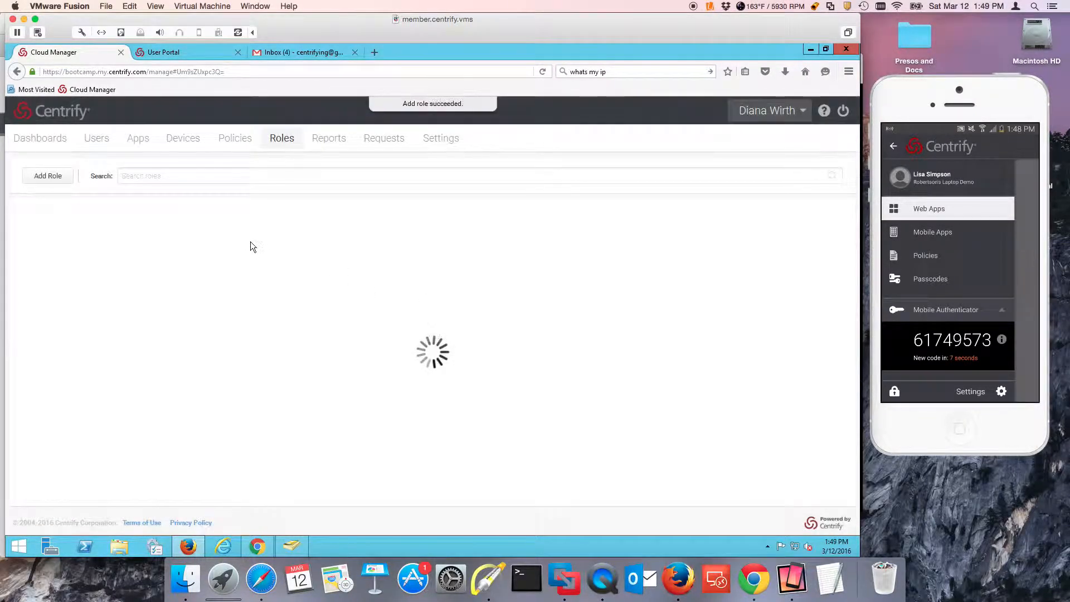
Open the Amazon as Root application's workflow settings and enable workflow for it.
{"action": "left_click", "coordinate": [138, 138]}
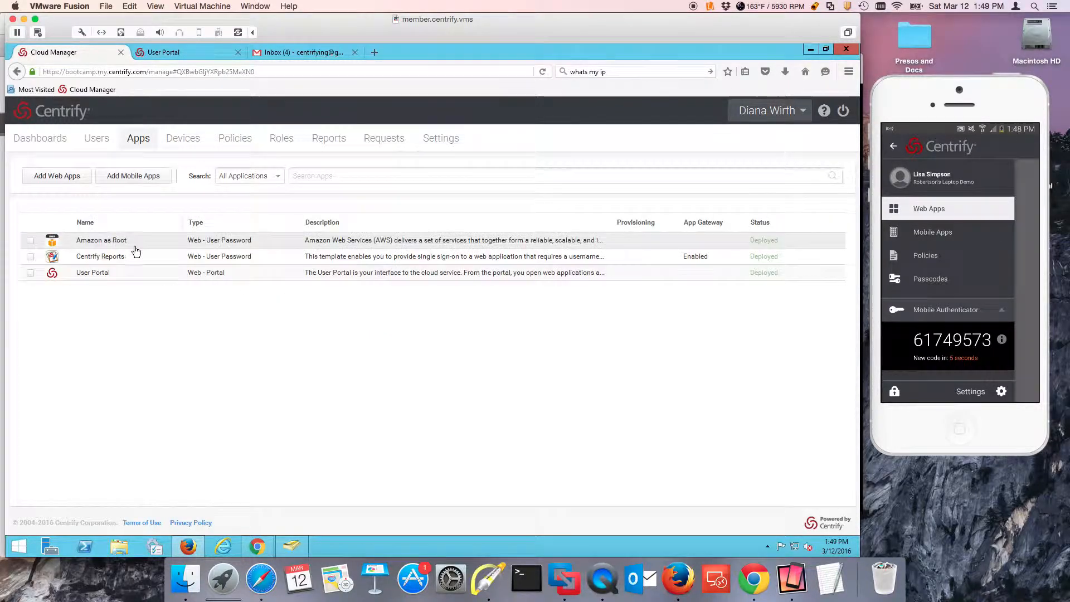
{"action": "left_click", "coordinate": [140, 241]}
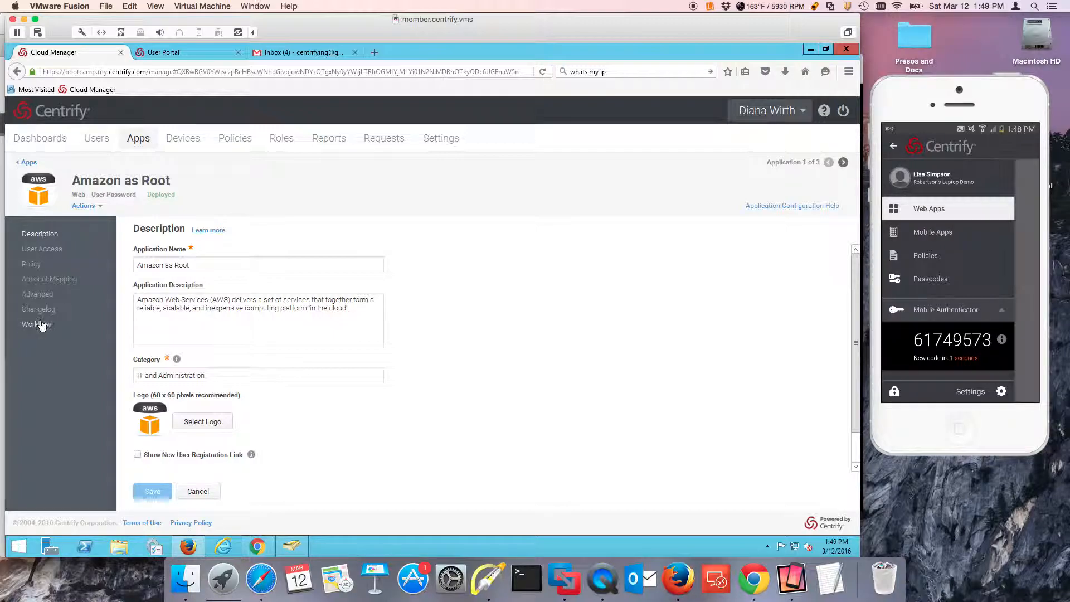
{"action": "left_click", "coordinate": [39, 324]}
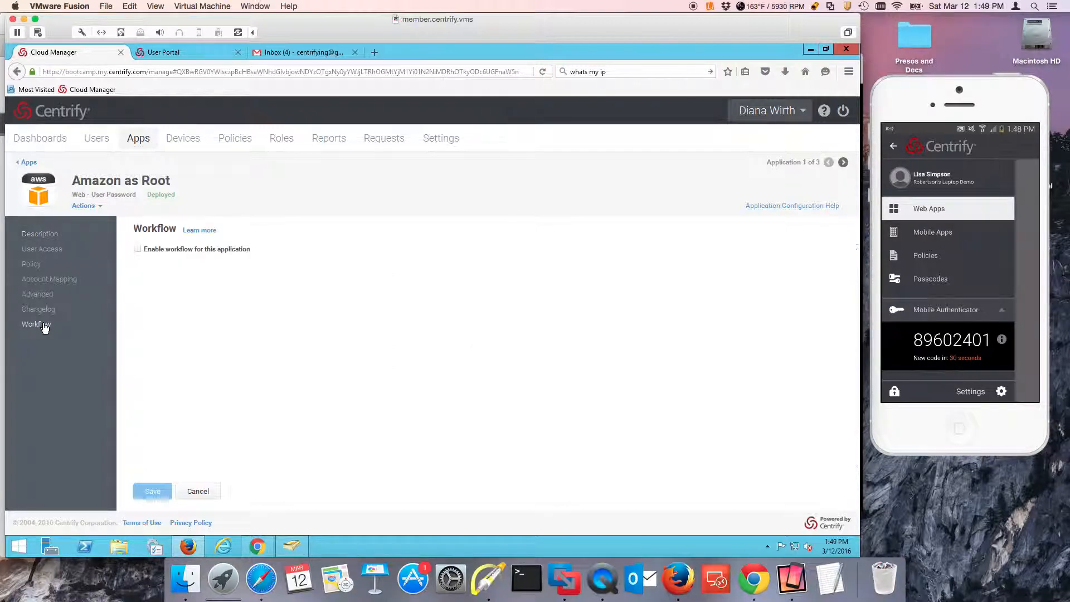
{"action": "left_click", "coordinate": [137, 251]}
{"action": "left_click", "coordinate": [488, 578]}
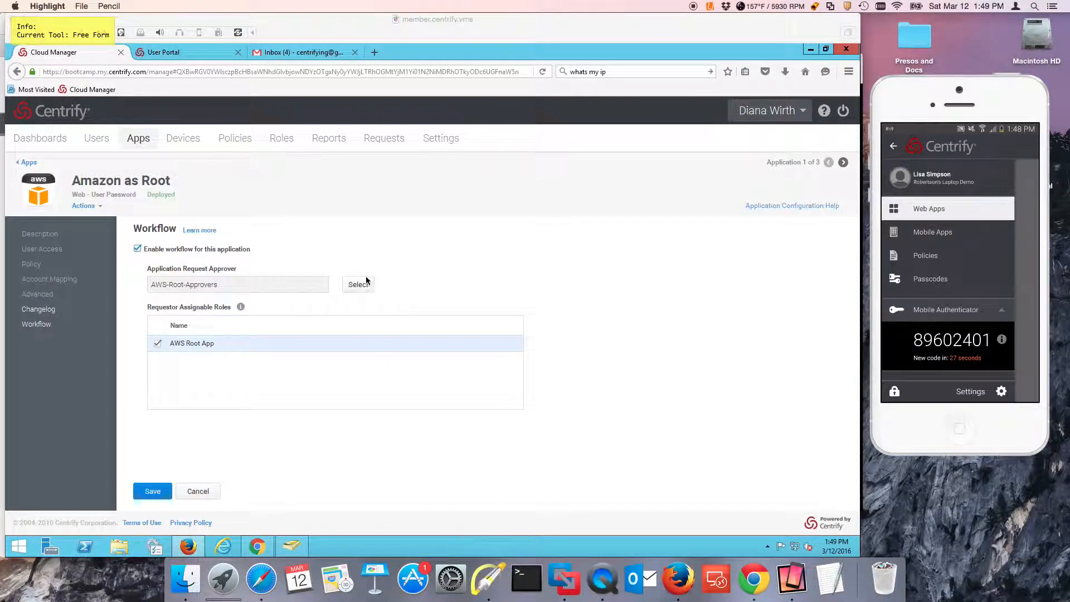
{"action": "mouse_move", "coordinate": [376, 249]}
{"action": "left_mouse_down"}
{"action": "mouse_move", "coordinate": [203, 306]}
{"action": "mouse_move", "coordinate": [96, 300]}
{"action": "mouse_move", "coordinate": [94, 315]}
{"action": "left_mouse_up"}
{"action": "key", "text": "super+z"}
{"action": "key", "text": "super+h"}
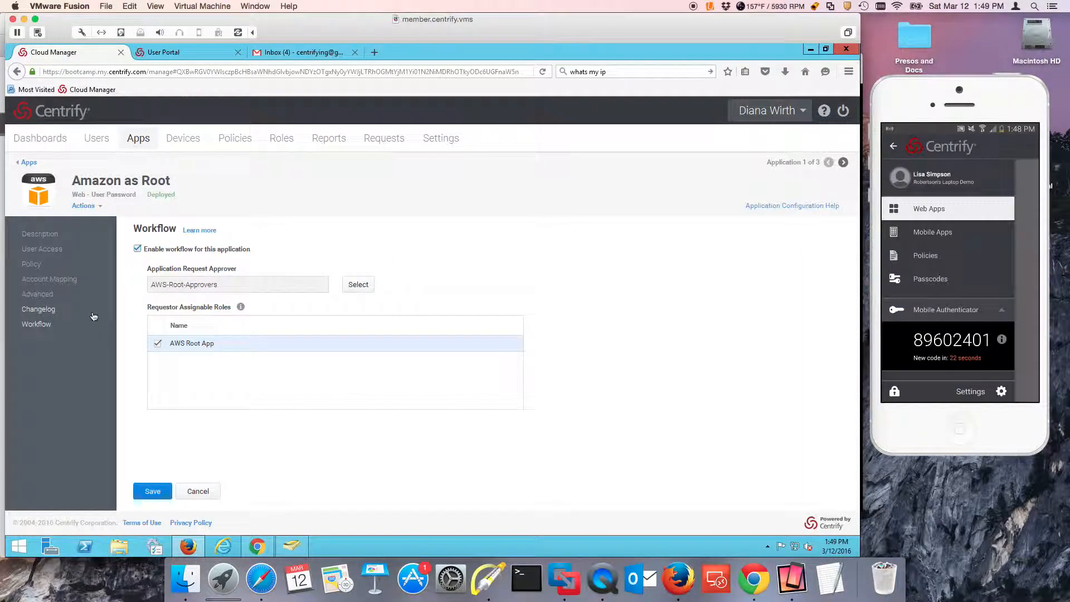
{"action": "left_click", "coordinate": [94, 316]}
{"action": "left_click", "coordinate": [344, 338]}
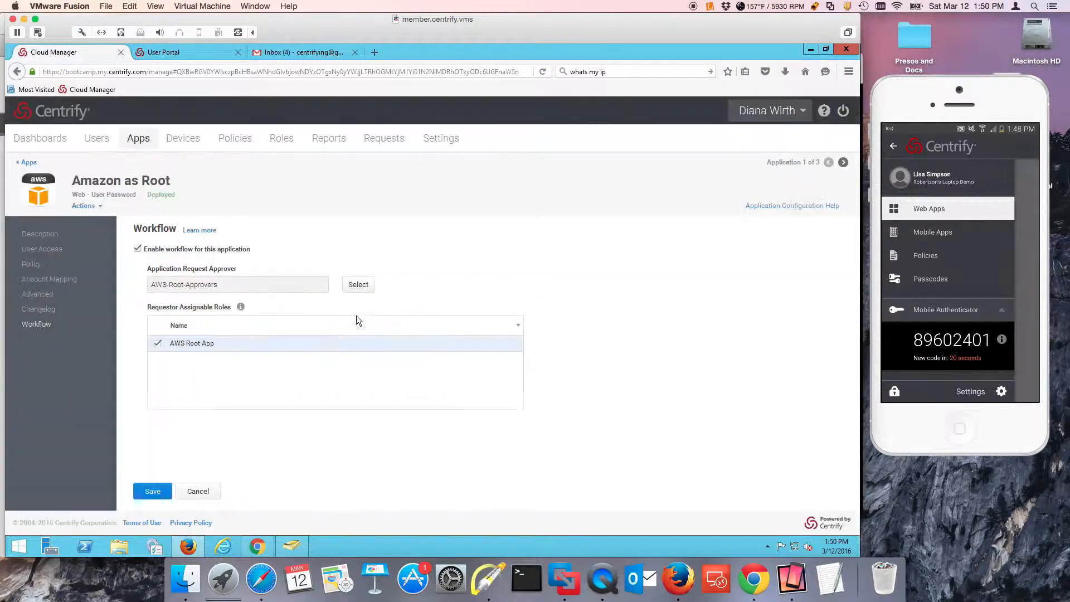
Search for aws and set the AWS-App-Approvers role as the application request approver.
{"action": "left_click", "coordinate": [359, 285]}
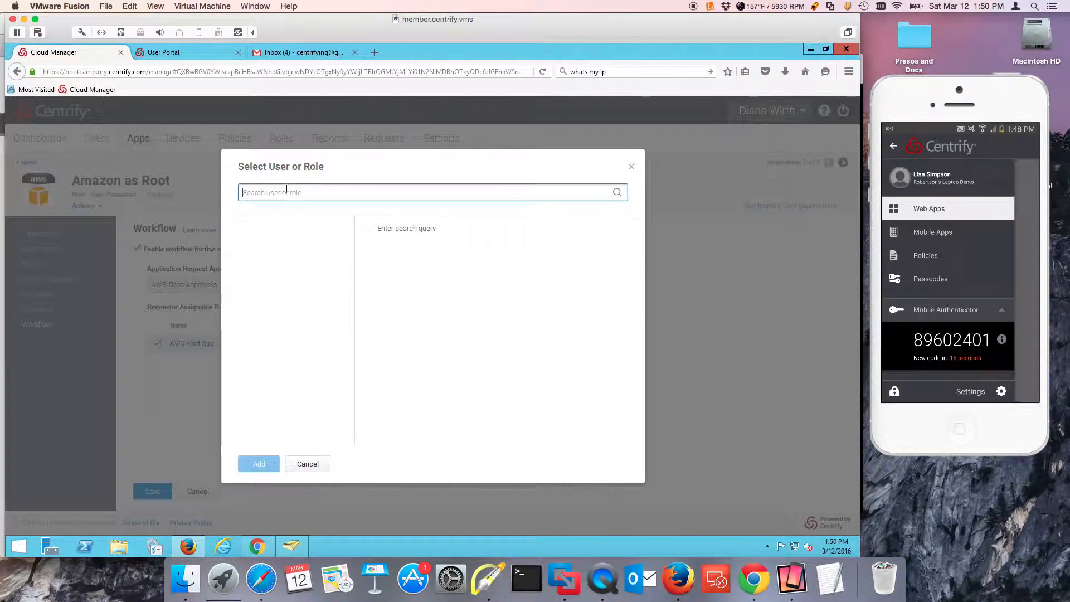
{"action": "type", "text": "aws"}
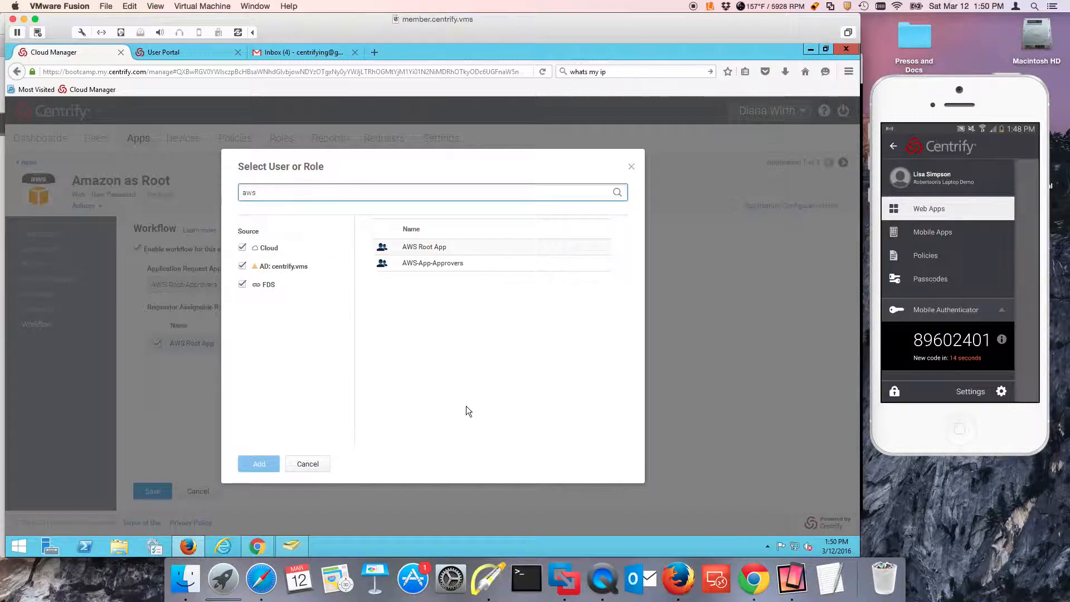
{"action": "left_click", "coordinate": [402, 262]}
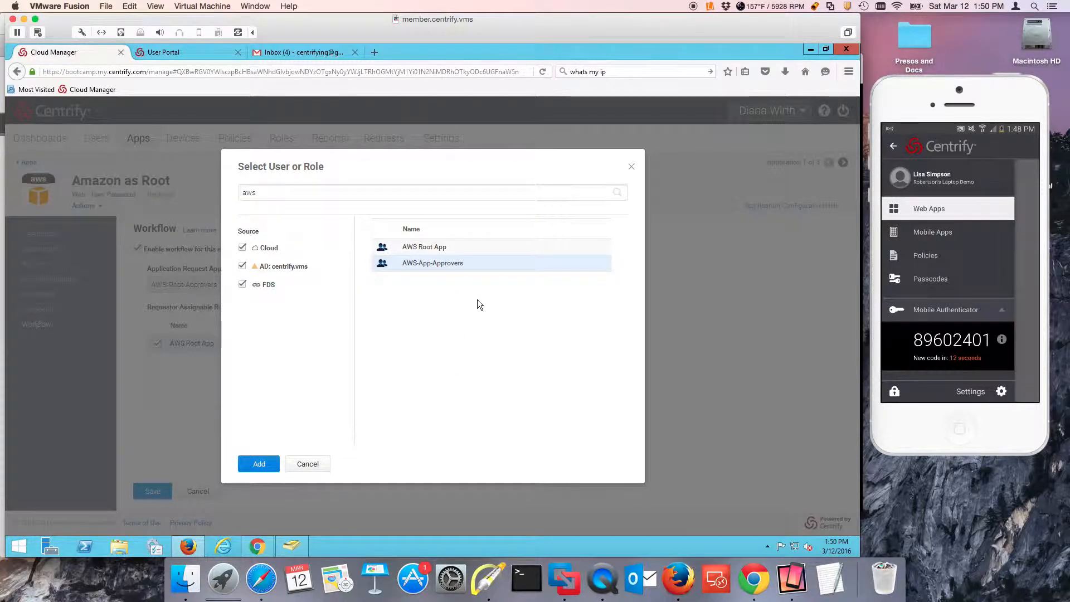
{"action": "left_click", "coordinate": [260, 464]}
Keep AWS Root App selected as the requestor assignable role and save the application's workflow settings.
{"action": "left_click", "coordinate": [144, 348]}
{"action": "left_click", "coordinate": [156, 342]}
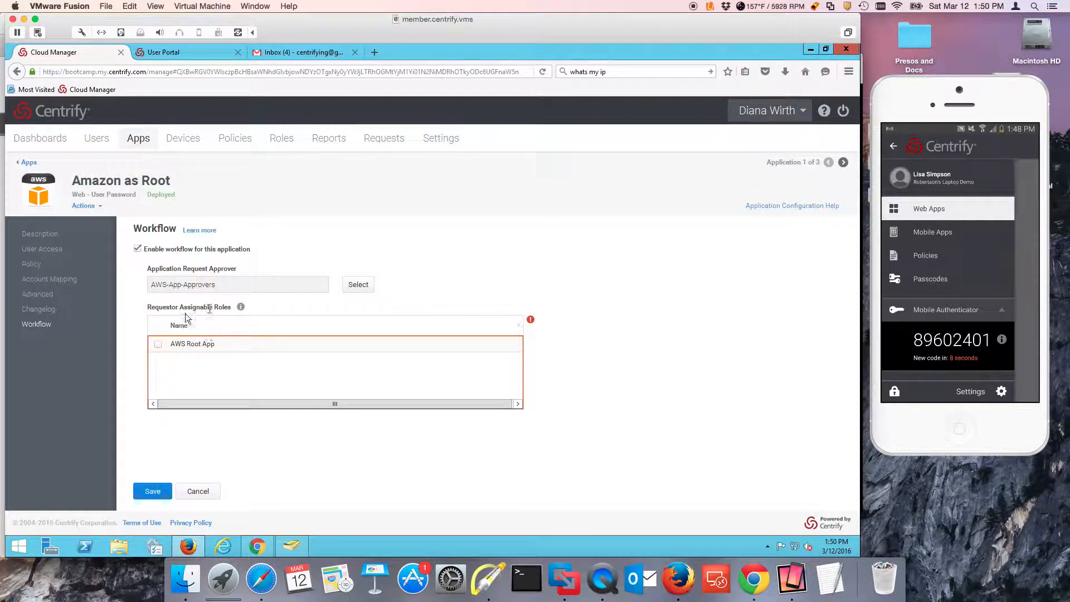
{"action": "left_click", "coordinate": [263, 241]}
{"action": "left_click", "coordinate": [157, 344]}
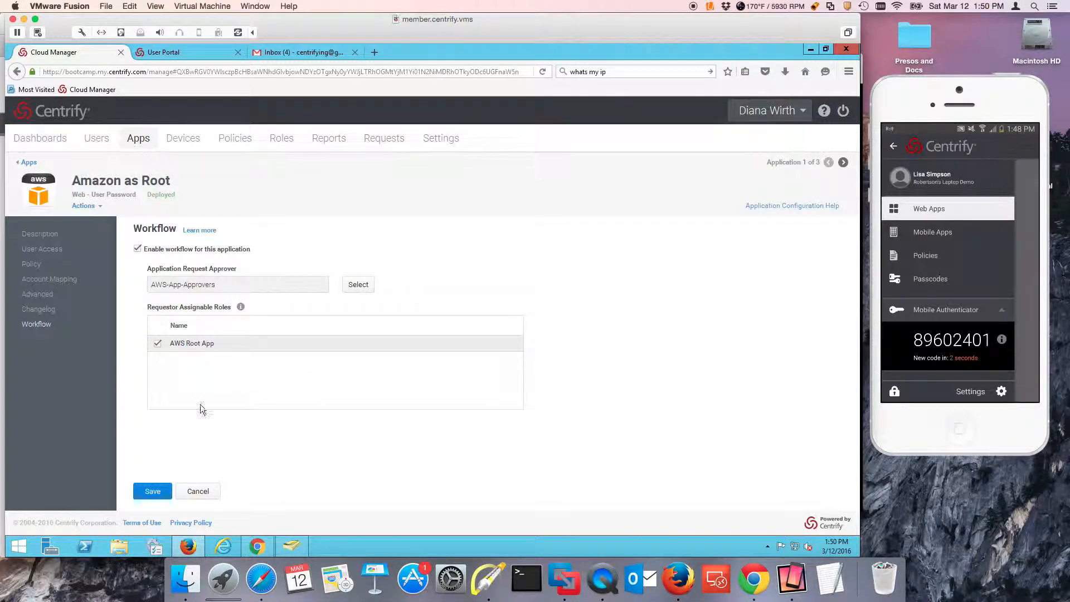
{"action": "left_click", "coordinate": [150, 491]}
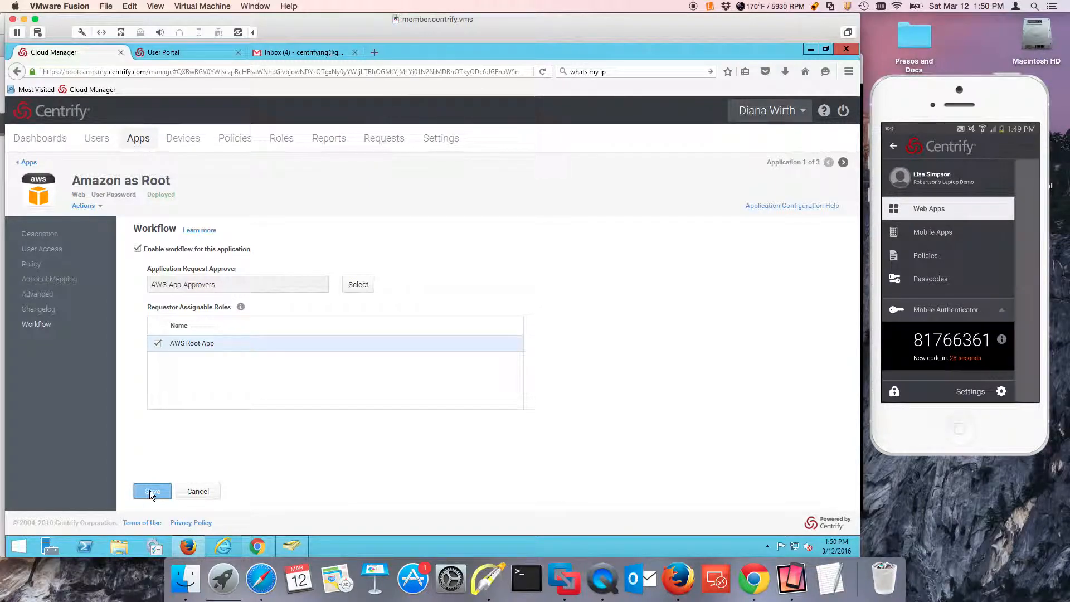
Bring up the requester's User Portal window and search its app catalog for root.
{"action": "left_click", "coordinate": [269, 541]}
{"action": "left_click_drag", "start_coordinate": [580, 140], "coordinate": [596, 123]}
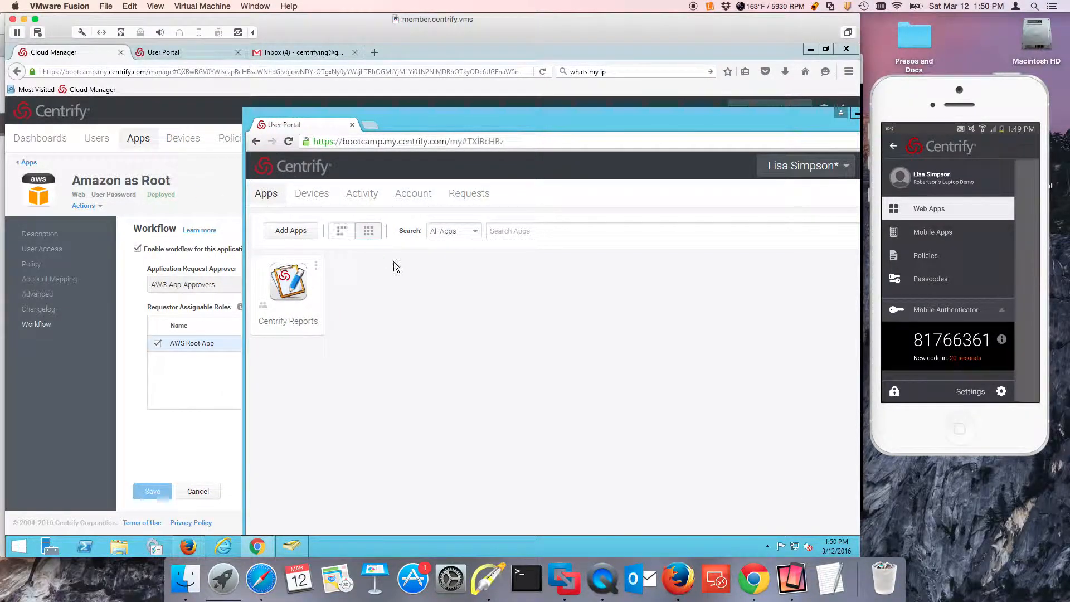
{"action": "left_click", "coordinate": [291, 230]}
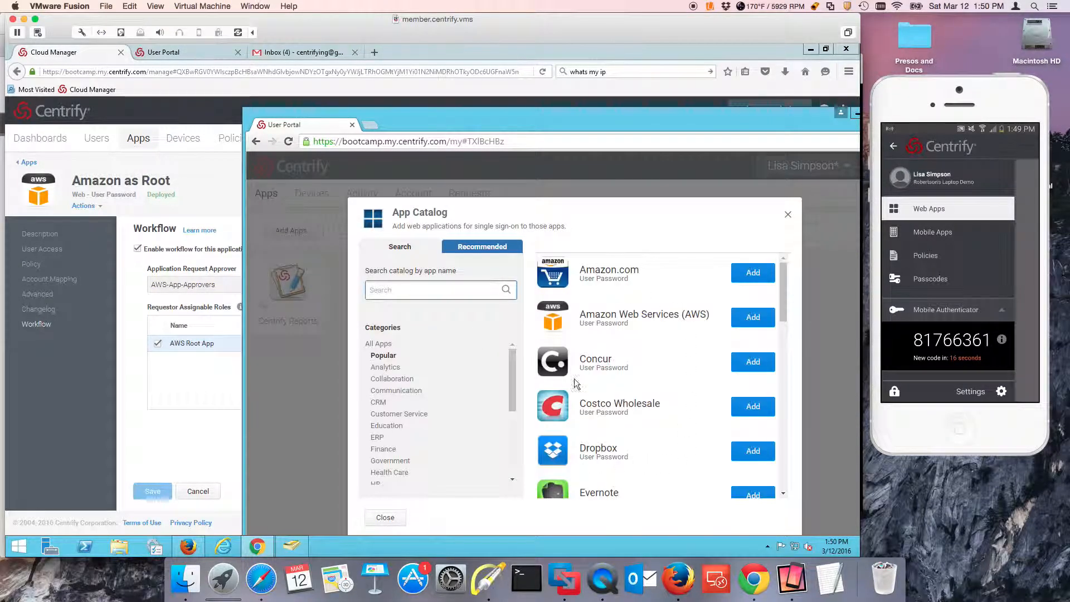
{"action": "left_click", "coordinate": [459, 288]}
{"action": "type", "text": "Aazon as"}
{"action": "key", "text": "BackSpace"}
{"action": "key", "text": "BackSpace"}
{"action": "key", "text": "BackSpace"}
{"action": "key", "text": "BackSpace"}
{"action": "key", "text": "BackSpace"}
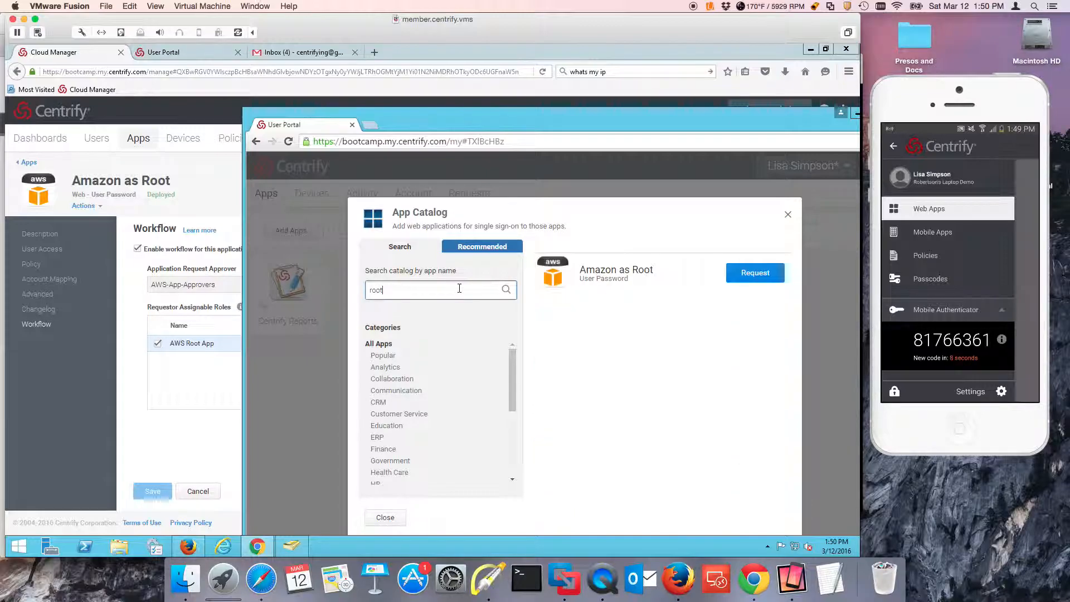
Request the Amazon as Root app with the business purpose "I need access to this app because... of a change control".
{"action": "left_click", "coordinate": [758, 273]}
{"action": "left_click", "coordinate": [613, 403]}
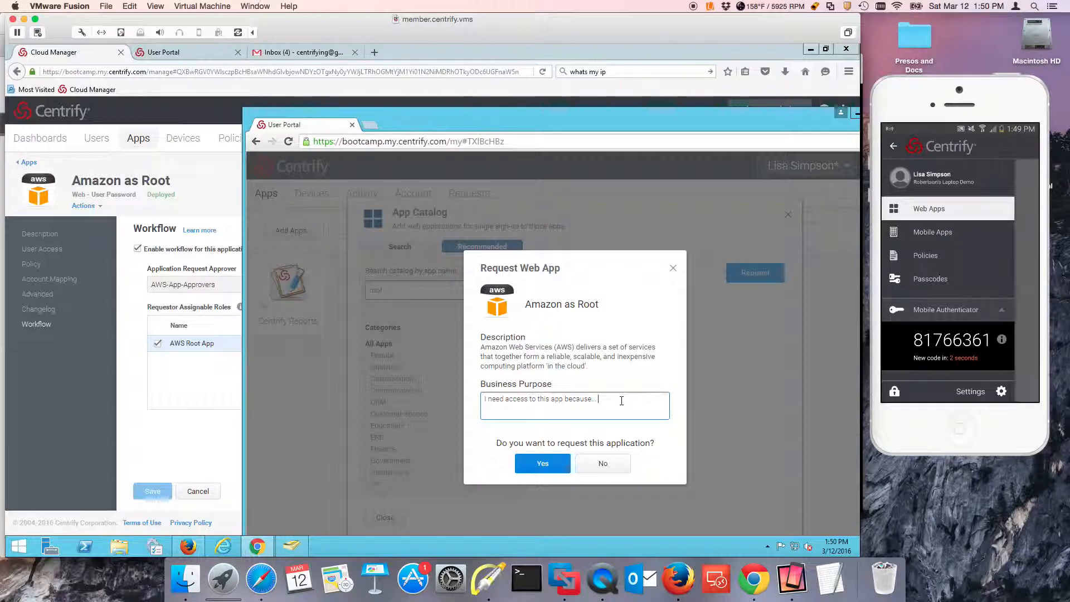
{"action": "type", "text": "of a change control"}
{"action": "left_click", "coordinate": [535, 468]}
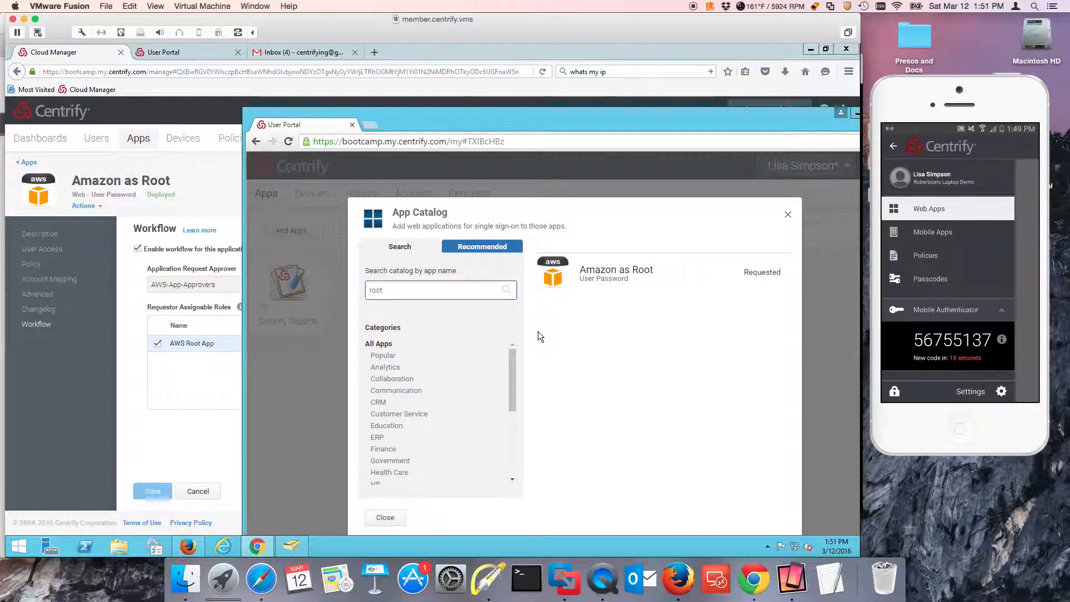
Open the New app access request email in Gmail, and view the requests list in the approver's User Portal.
{"action": "left_click", "coordinate": [223, 189]}
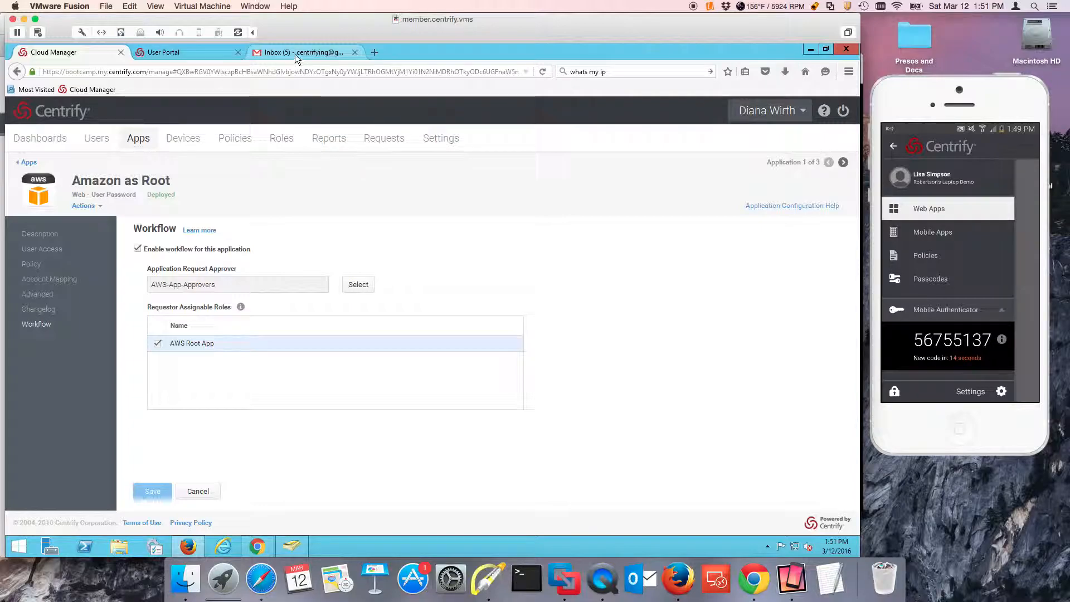
{"action": "left_click", "coordinate": [298, 51]}
{"action": "left_click", "coordinate": [312, 203]}
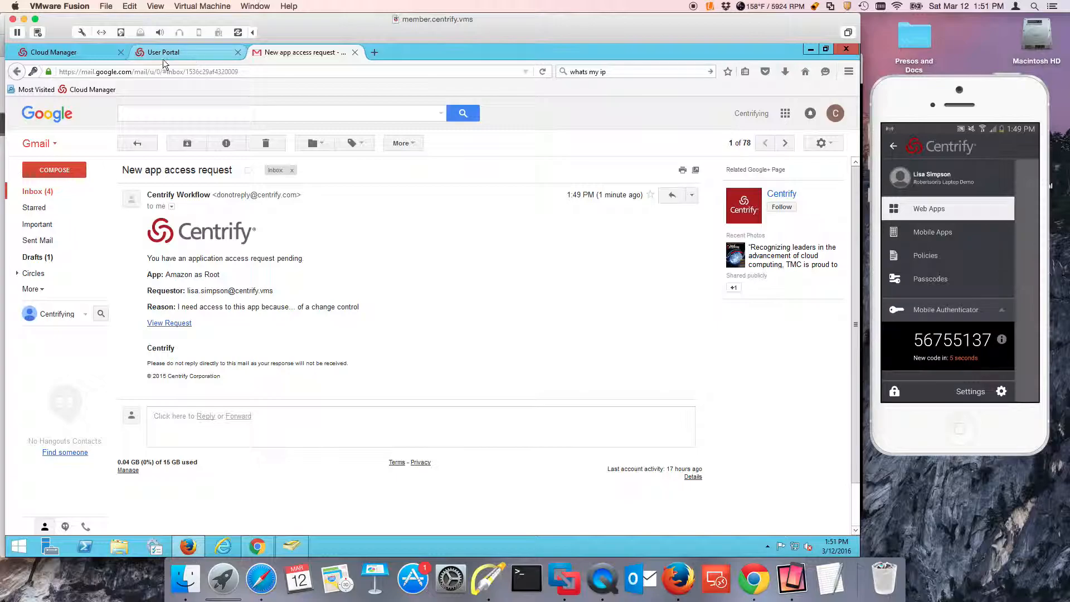
{"action": "left_click", "coordinate": [186, 55]}
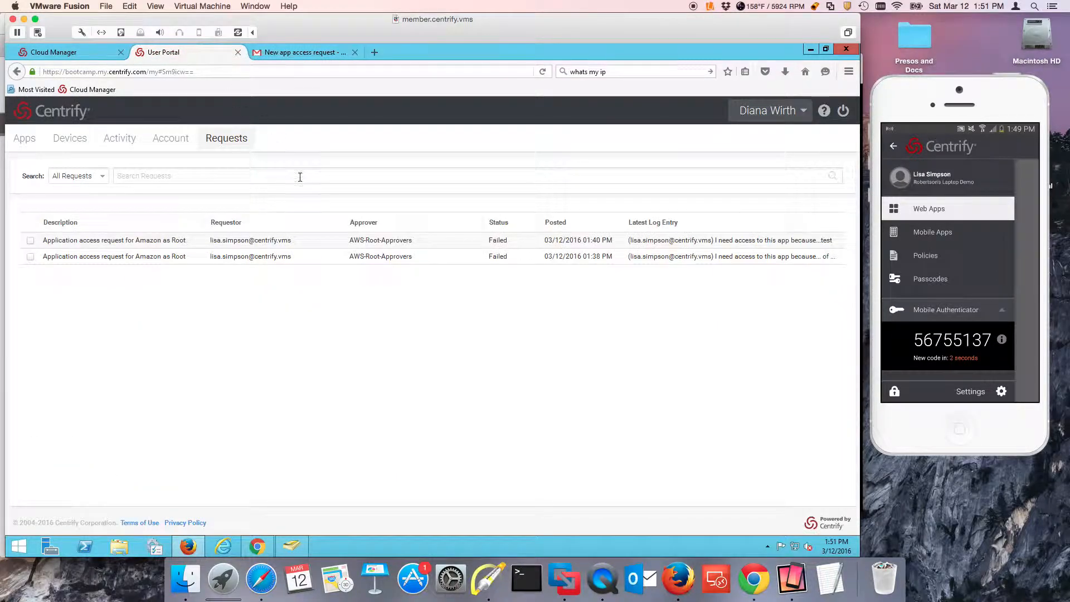
{"action": "left_click", "coordinate": [211, 144]}
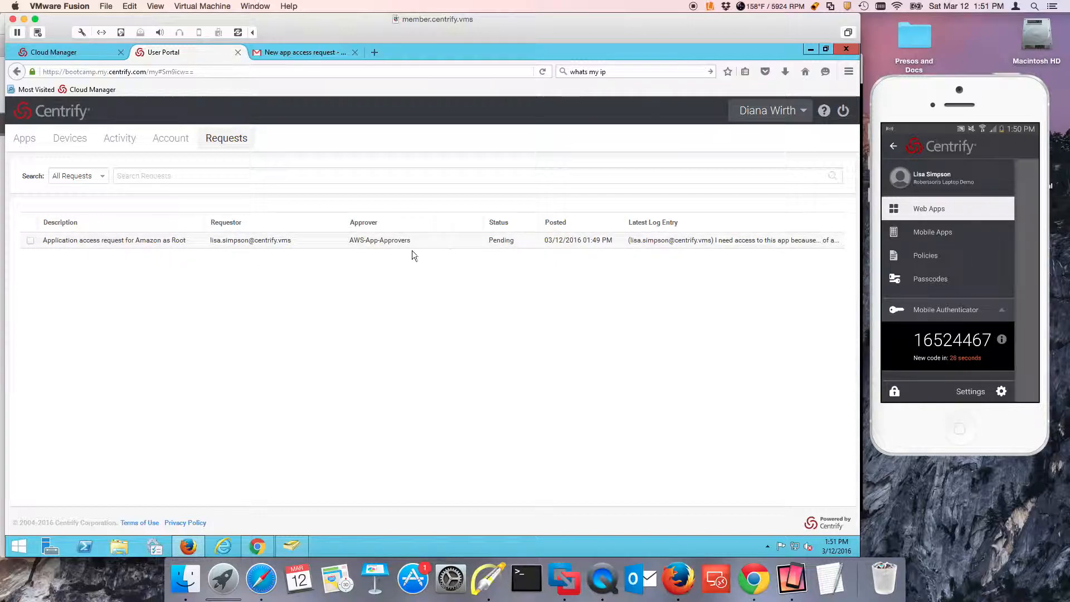
Open the pending Amazon as Root access request, approve it, and submit the requestor's addition to the AWS Root App role.
{"action": "left_click", "coordinate": [29, 242]}
{"action": "left_click", "coordinate": [53, 176]}
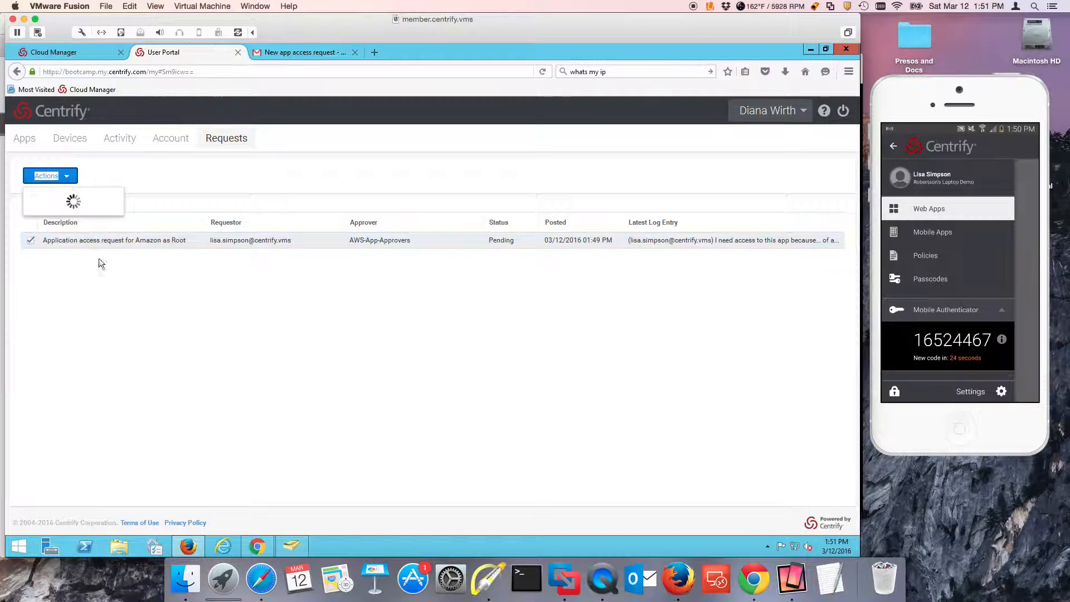
{"action": "left_click", "coordinate": [271, 215]}
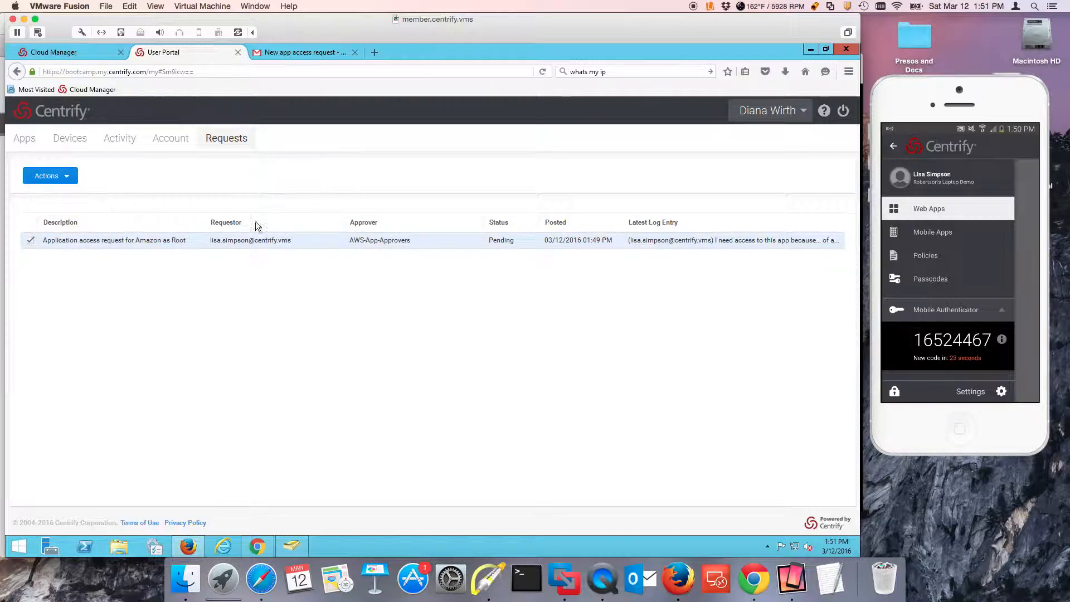
{"action": "left_click", "coordinate": [196, 243]}
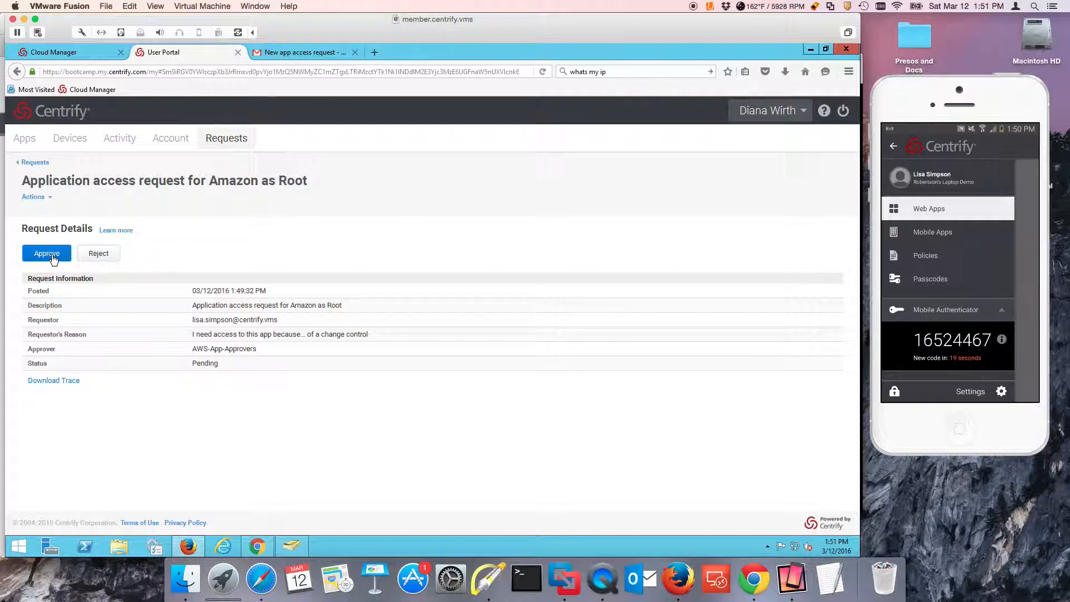
{"action": "left_click", "coordinate": [54, 255]}
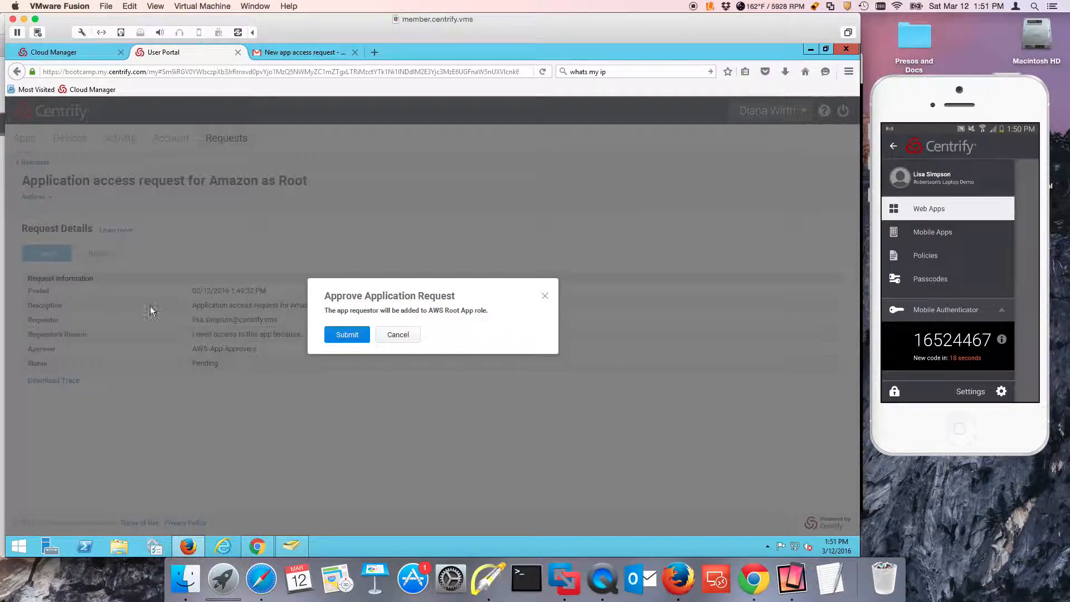
{"action": "left_click", "coordinate": [350, 337]}
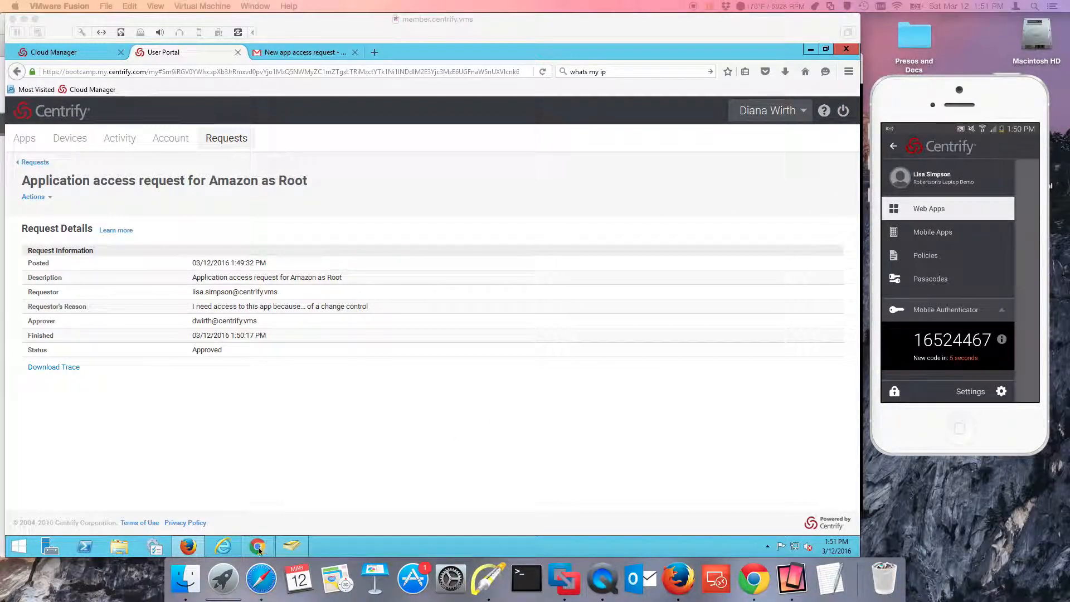
Return to the requester's User Portal window, close the app catalog, and reposition the window so its apps page is fully in view.
{"action": "left_click", "coordinate": [258, 548]}
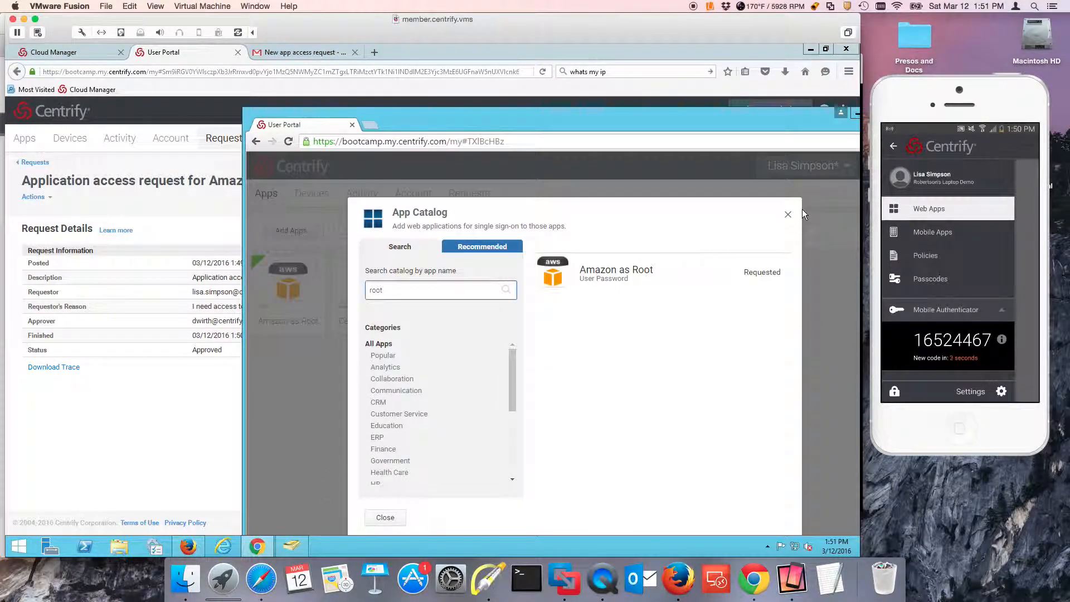
{"action": "left_click", "coordinate": [788, 215]}
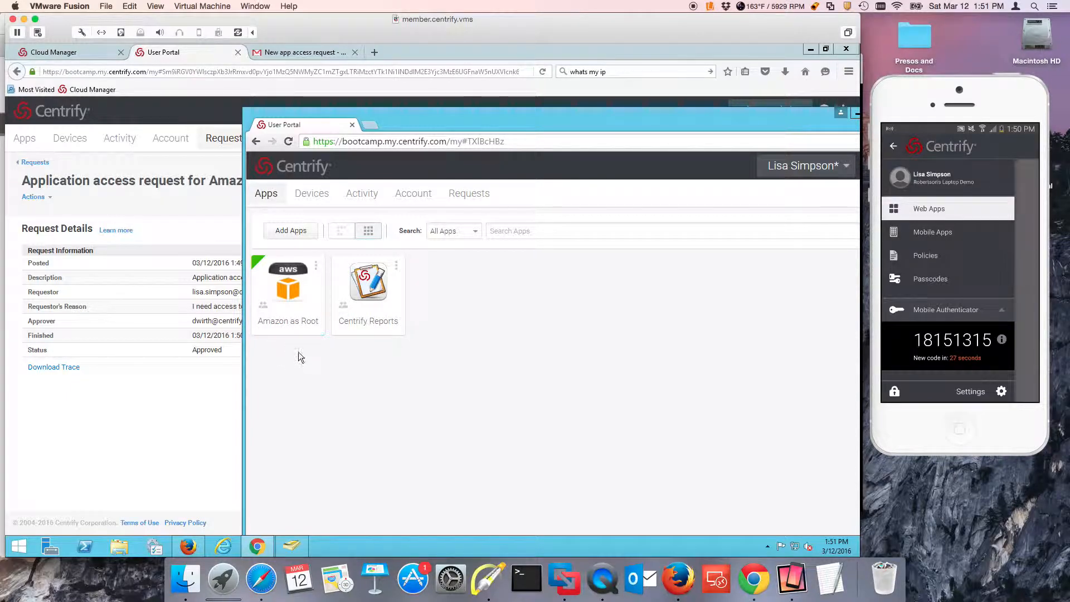
{"action": "left_click_drag", "start_coordinate": [718, 123], "coordinate": [644, 60]}
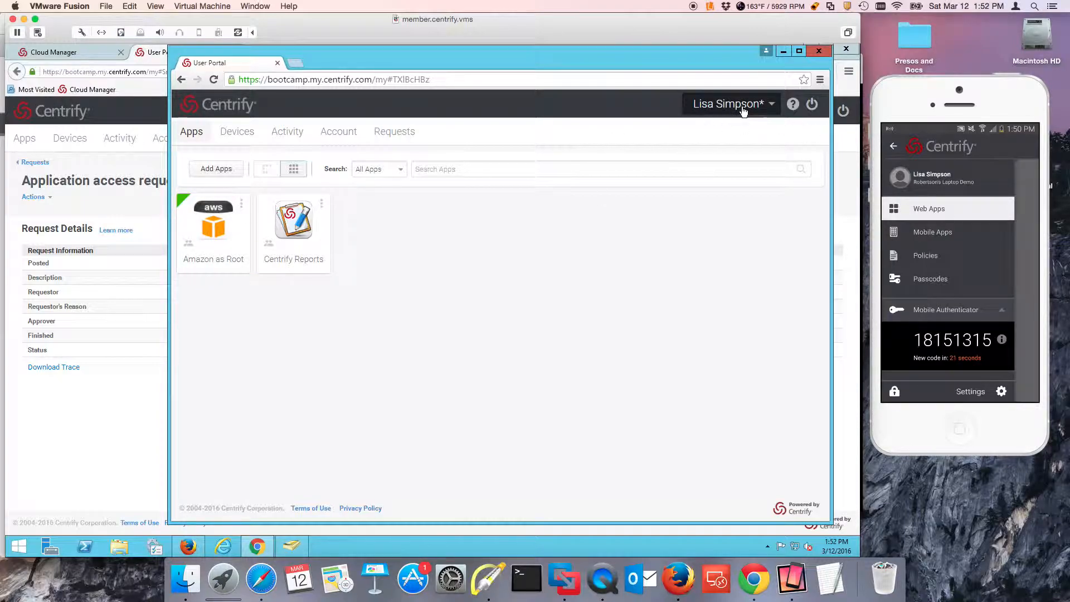
Sign the requester out of the User Portal and sign back in with the requester's user name and account password.
{"action": "left_click", "coordinate": [742, 111]}
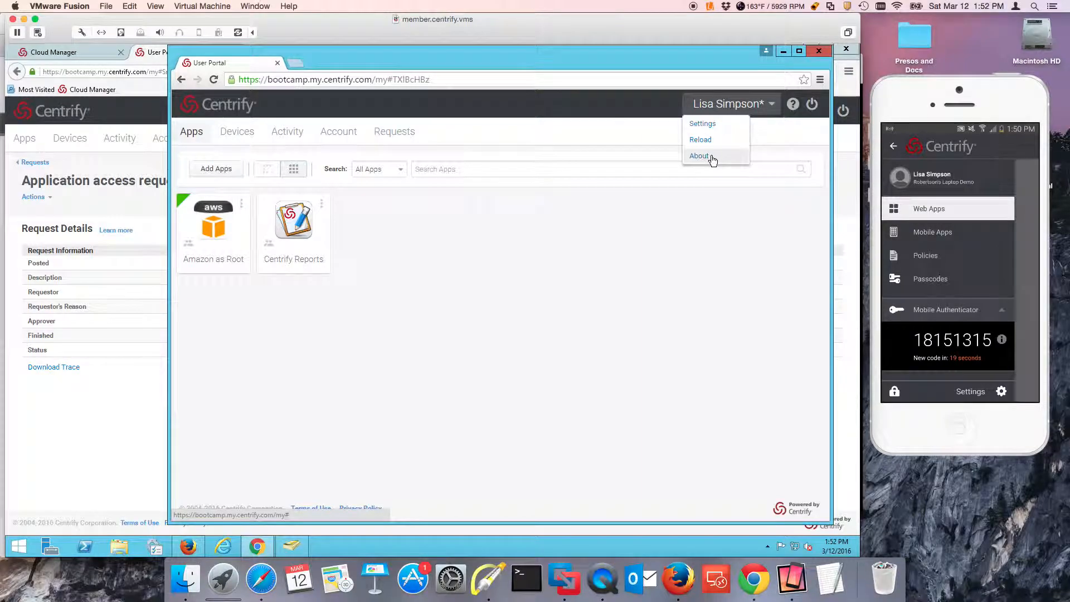
{"action": "left_click", "coordinate": [805, 126]}
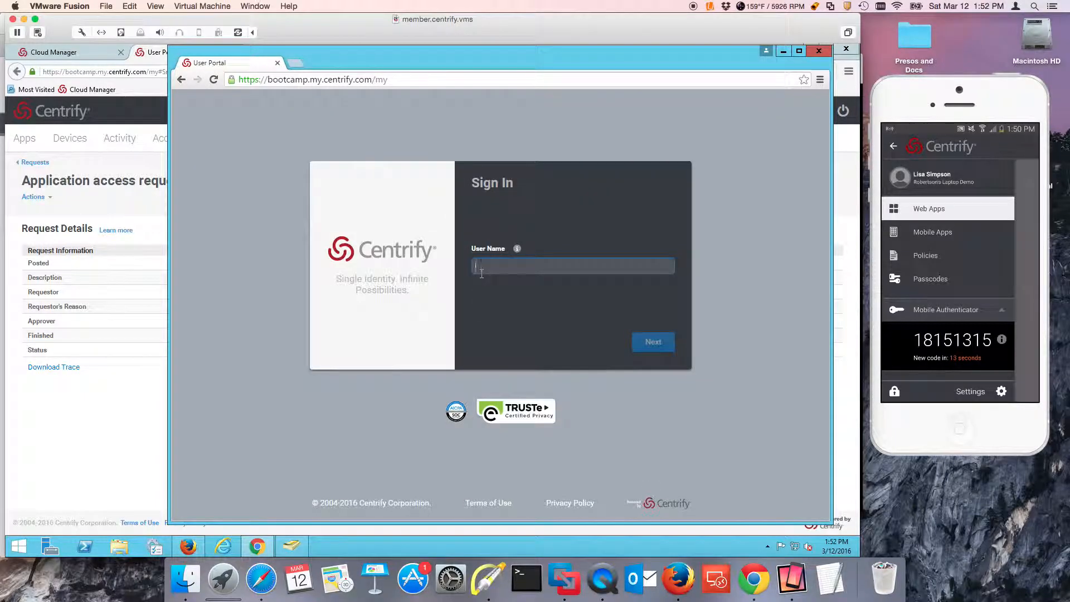
{"action": "type", "text": "lisa.simpson"}
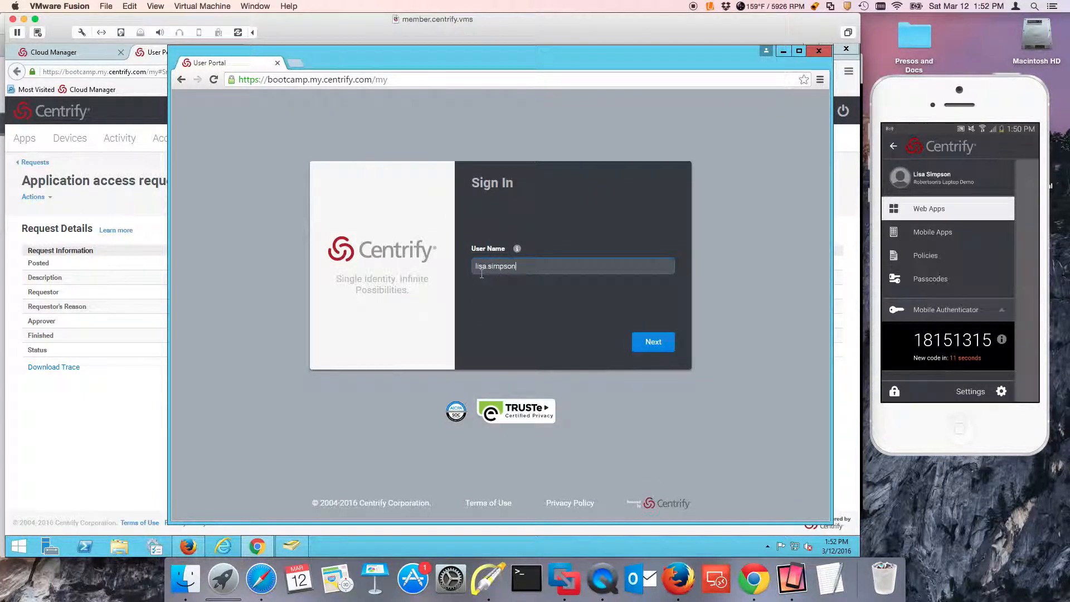
{"action": "key", "text": "Return"}
{"action": "type", "text": "****"}
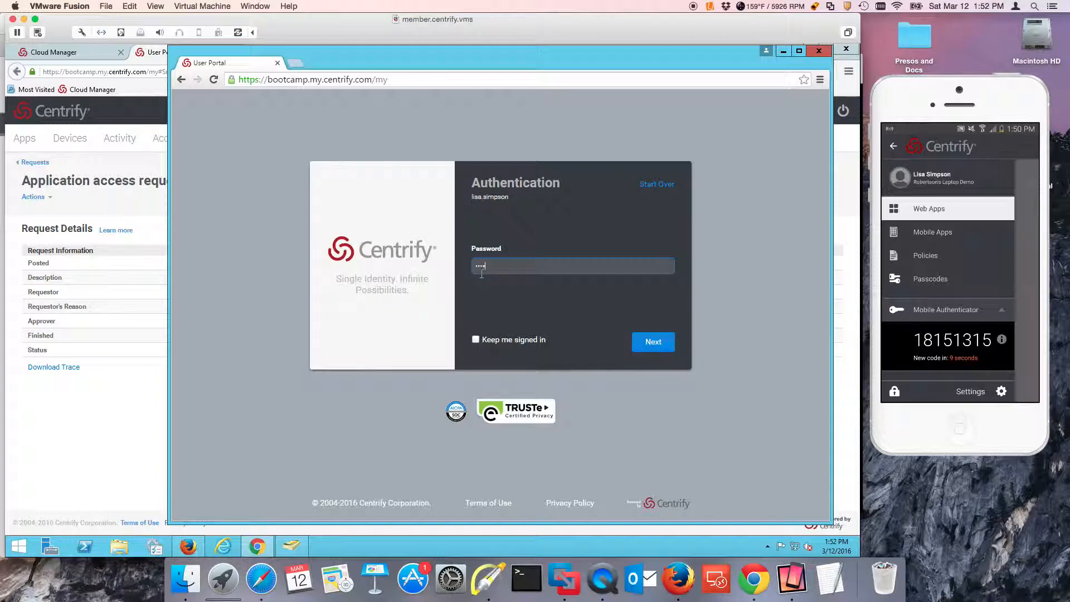
{"action": "key", "text": "Return"}
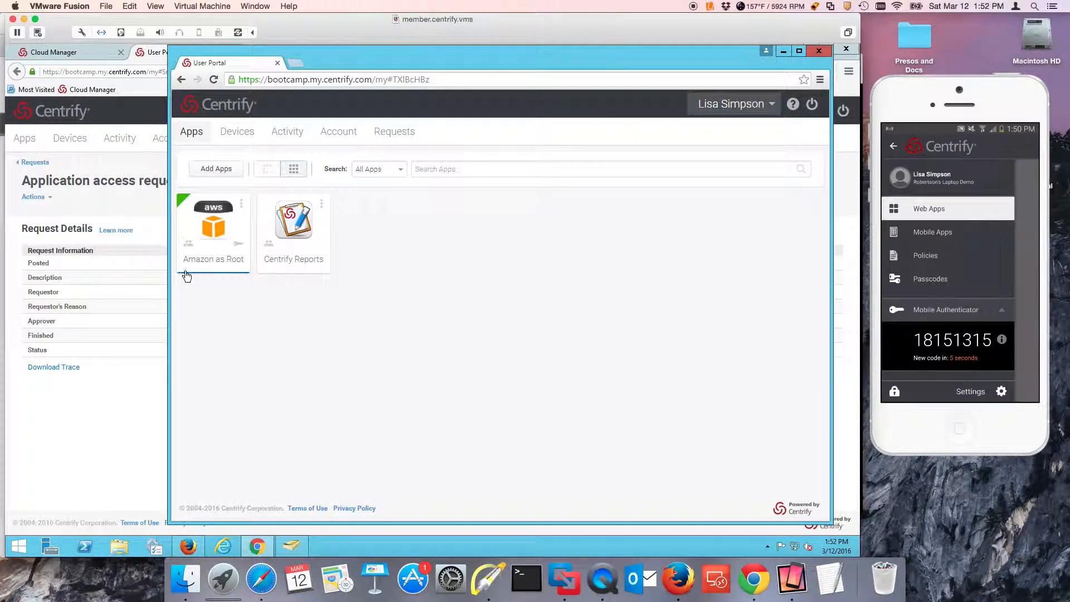
Launch the Amazon as Root app and complete the additional authentication using the Mobile Authenticator method.
{"action": "left_click", "coordinate": [218, 241]}
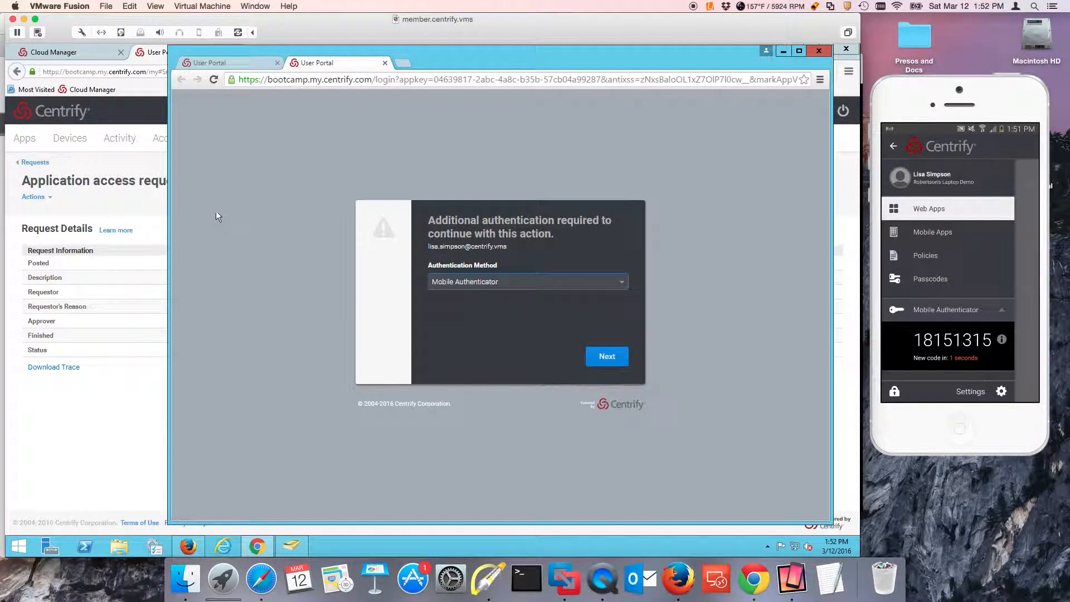
{"action": "left_click", "coordinate": [543, 283]}
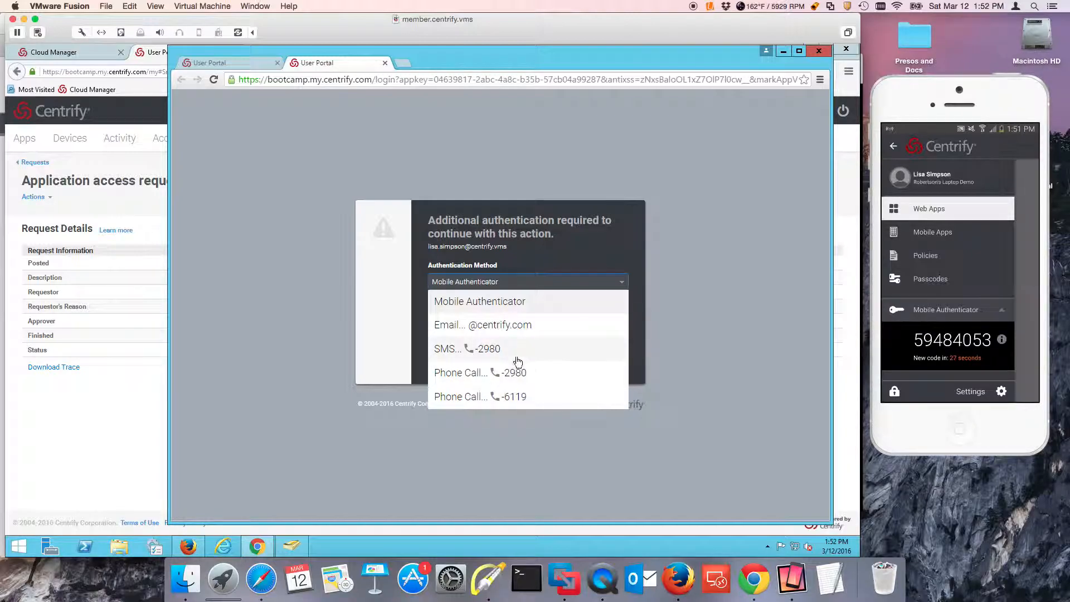
{"action": "left_click", "coordinate": [477, 302]}
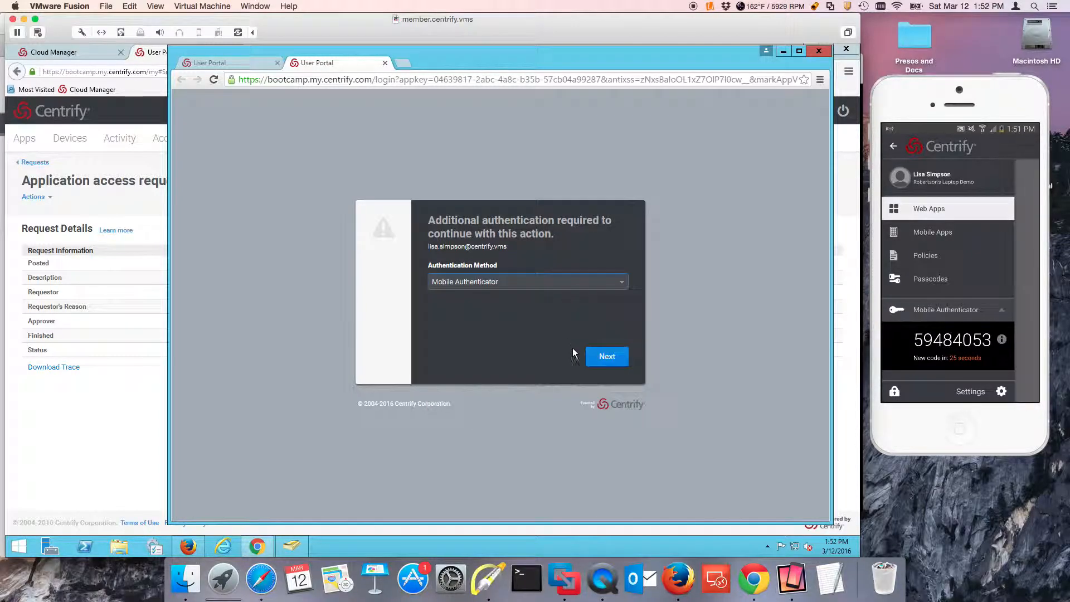
{"action": "left_click", "coordinate": [606, 355]}
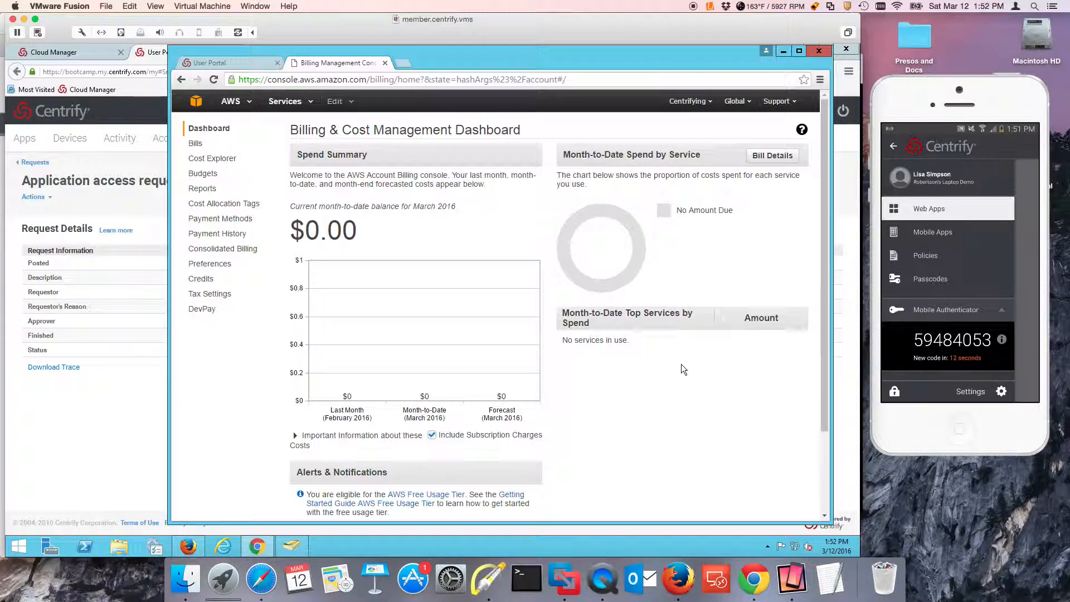
Switch to the AWS playbook article in Firefox and review its Enhanced Objectives with temporary freehand underlines and an arrow, clearing the marks.
{"action": "left_click", "coordinate": [680, 588]}
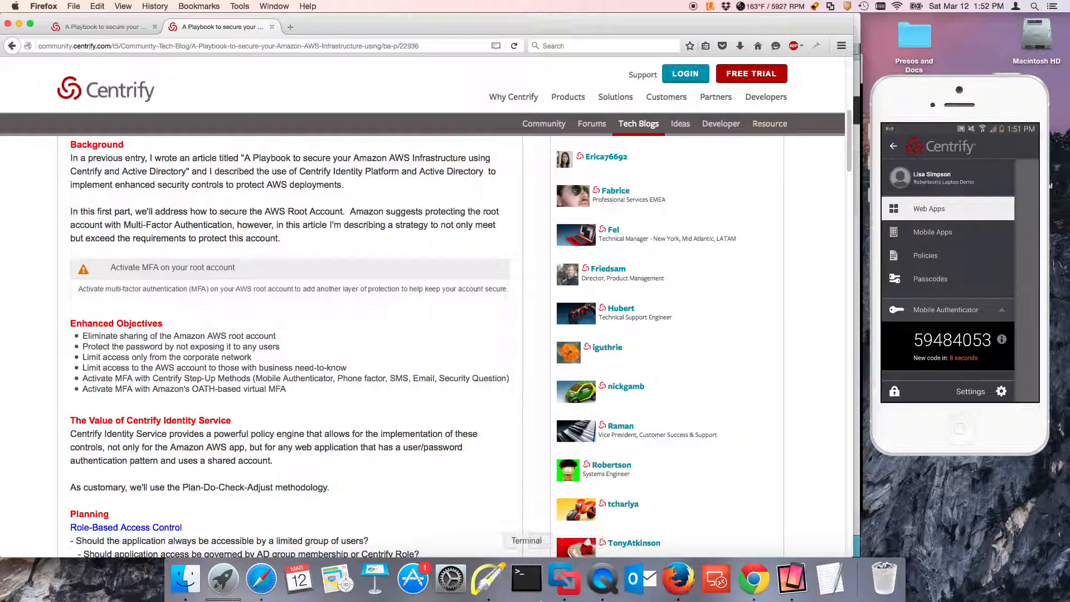
{"action": "left_click", "coordinate": [489, 580]}
{"action": "mouse_move", "coordinate": [60, 338]}
{"action": "left_mouse_down"}
{"action": "mouse_move", "coordinate": [337, 331]}
{"action": "mouse_move", "coordinate": [141, 351]}
{"action": "mouse_move", "coordinate": [284, 347]}
{"action": "left_mouse_up"}
{"action": "mouse_move", "coordinate": [67, 365]}
{"action": "left_mouse_down"}
{"action": "mouse_move", "coordinate": [341, 357]}
{"action": "mouse_move", "coordinate": [250, 373]}
{"action": "mouse_move", "coordinate": [483, 374]}
{"action": "left_mouse_up"}
{"action": "left_click_drag", "start_coordinate": [319, 413], "coordinate": [277, 408]}
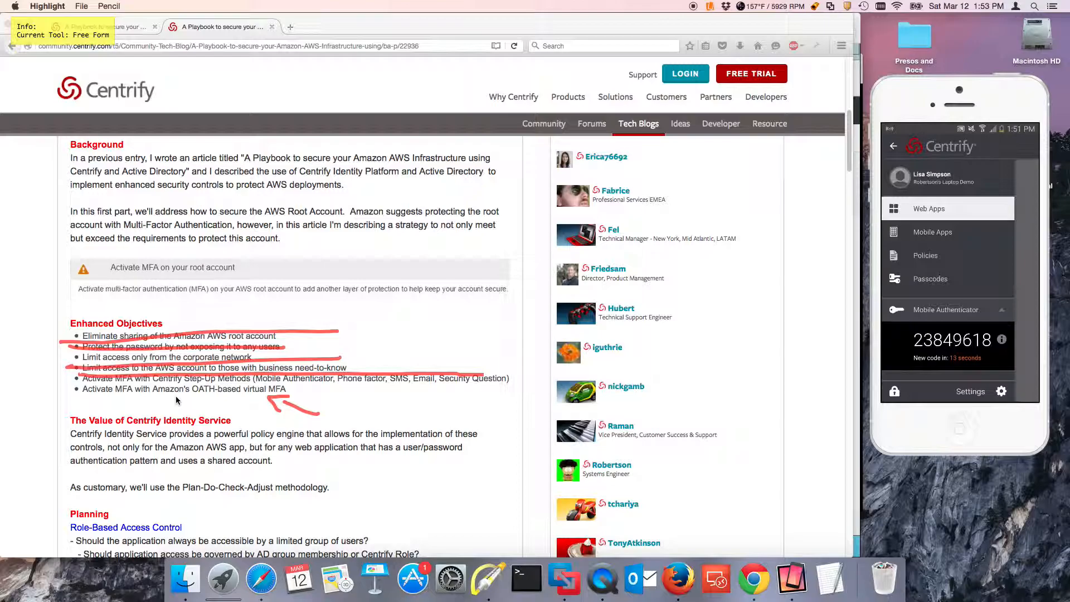
{"action": "key", "text": "Escape"}
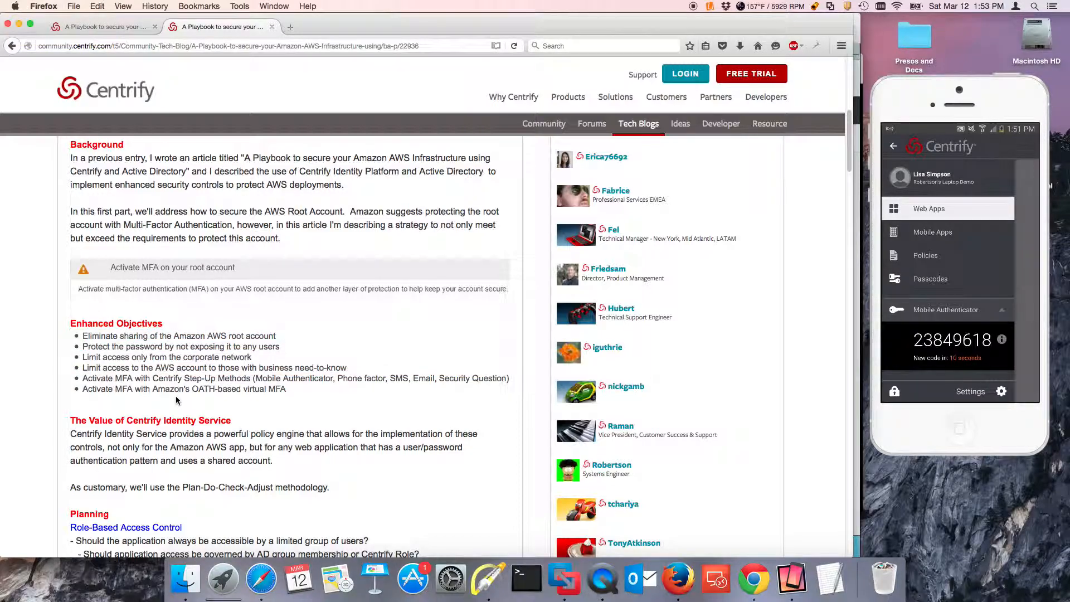